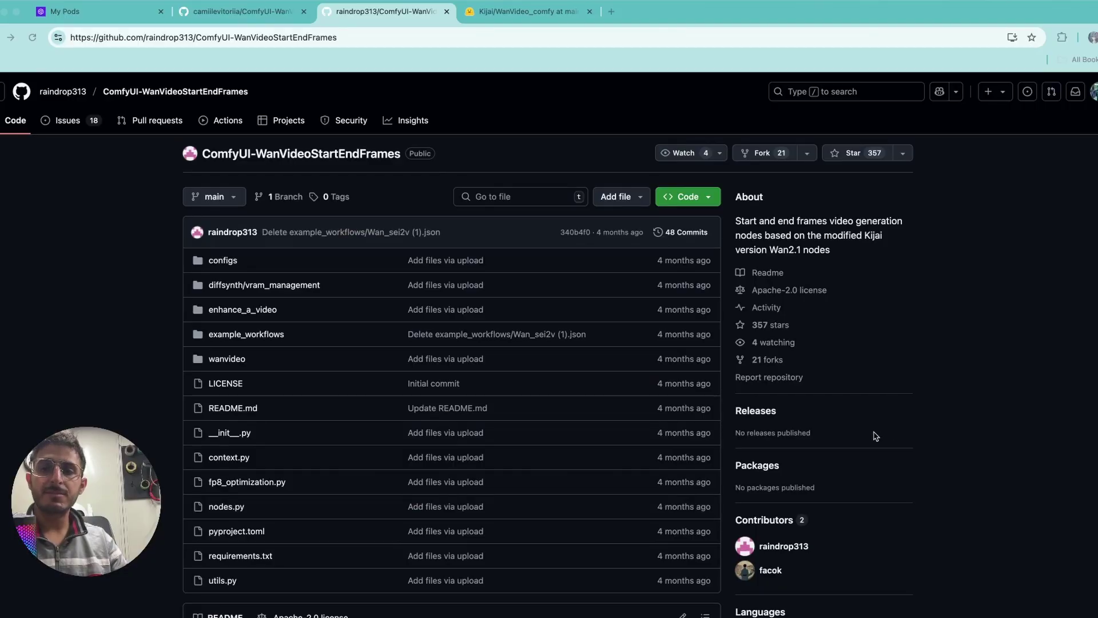
Scroll the README down to the examples and play the 720P example video.
scroll(873, 436, down, 15)
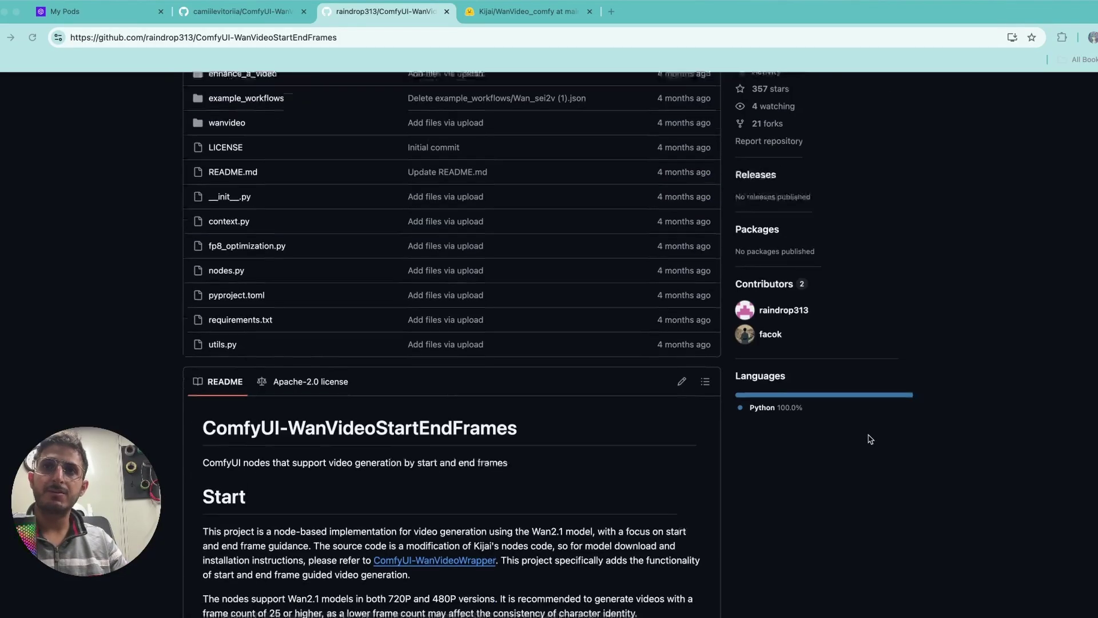
scroll(870, 439, up, 2)
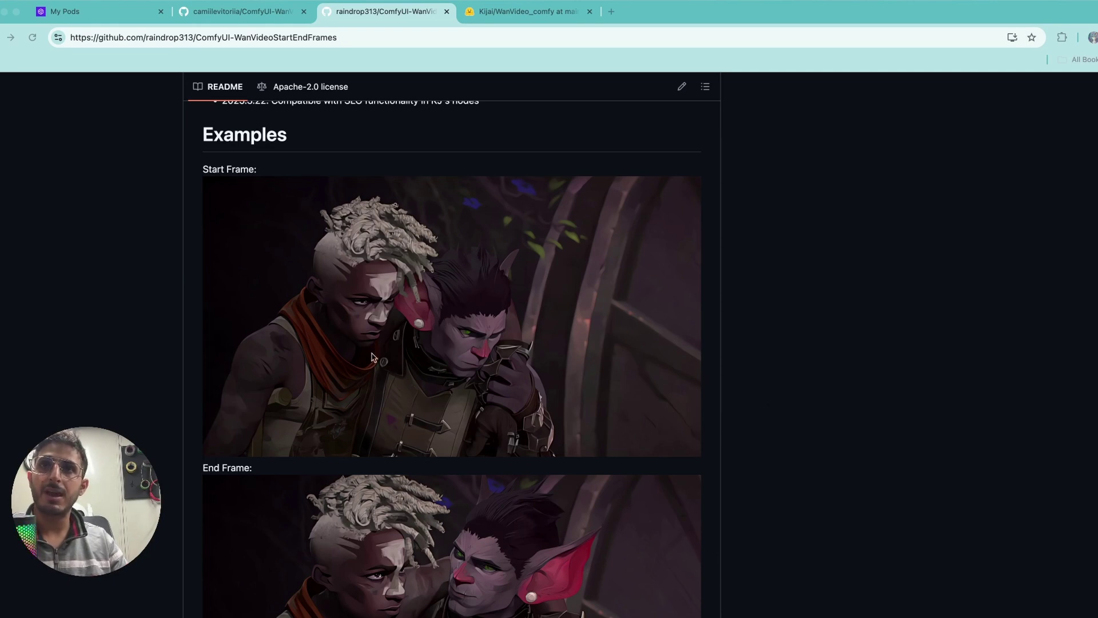
scroll(389, 401, down, 2)
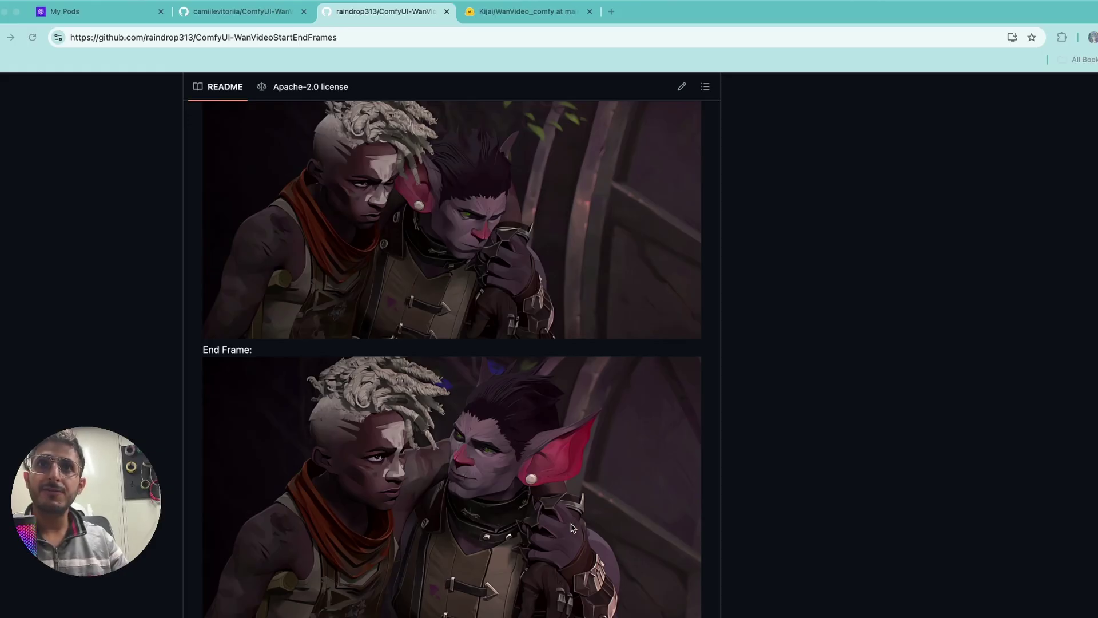
scroll(573, 527, up, 1)
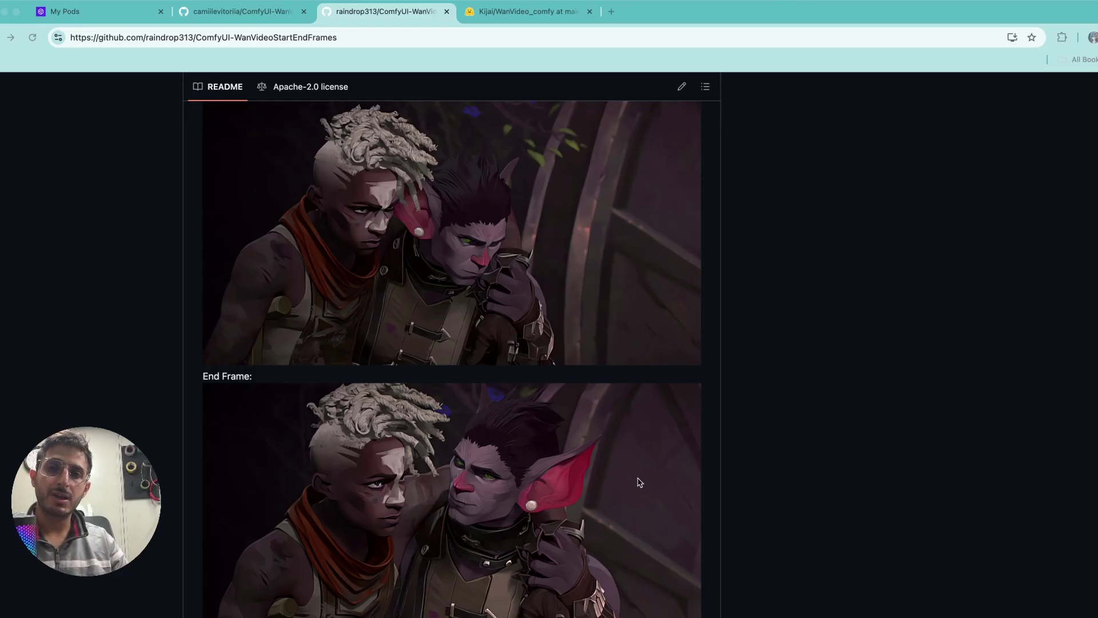
scroll(639, 482, down, 10)
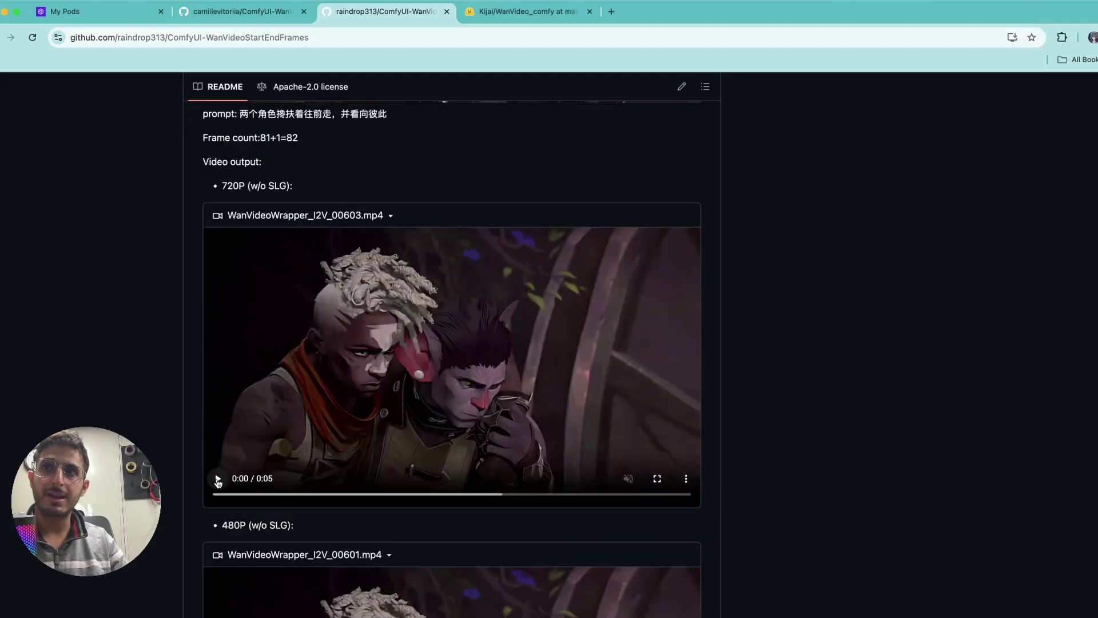
click(218, 480)
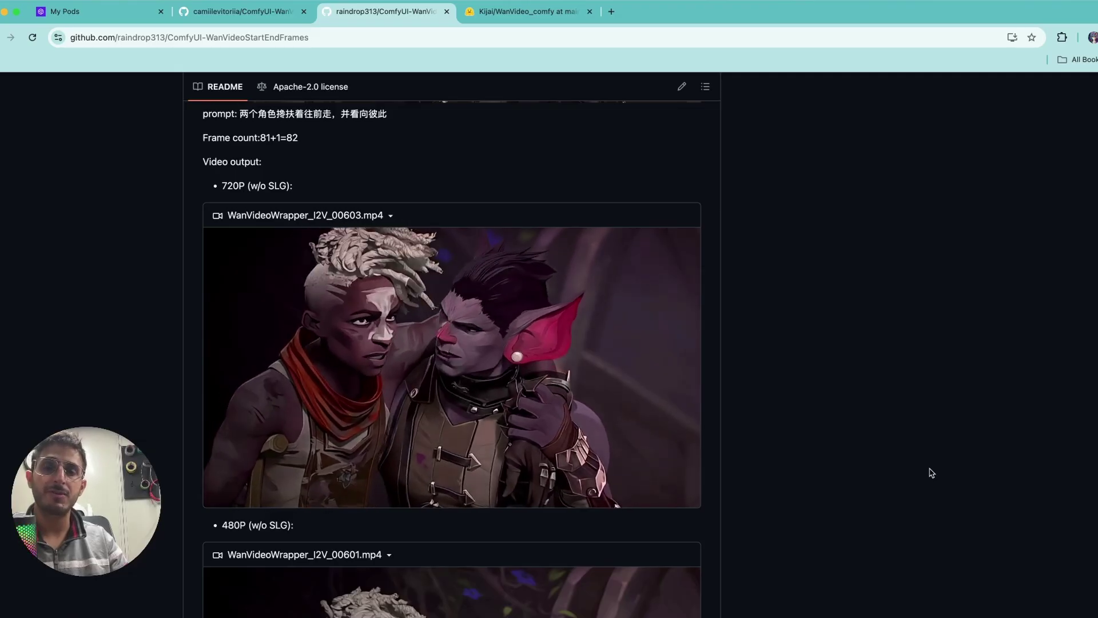
Scroll back up to the repository's file list.
scroll(770, 405, down, 6)
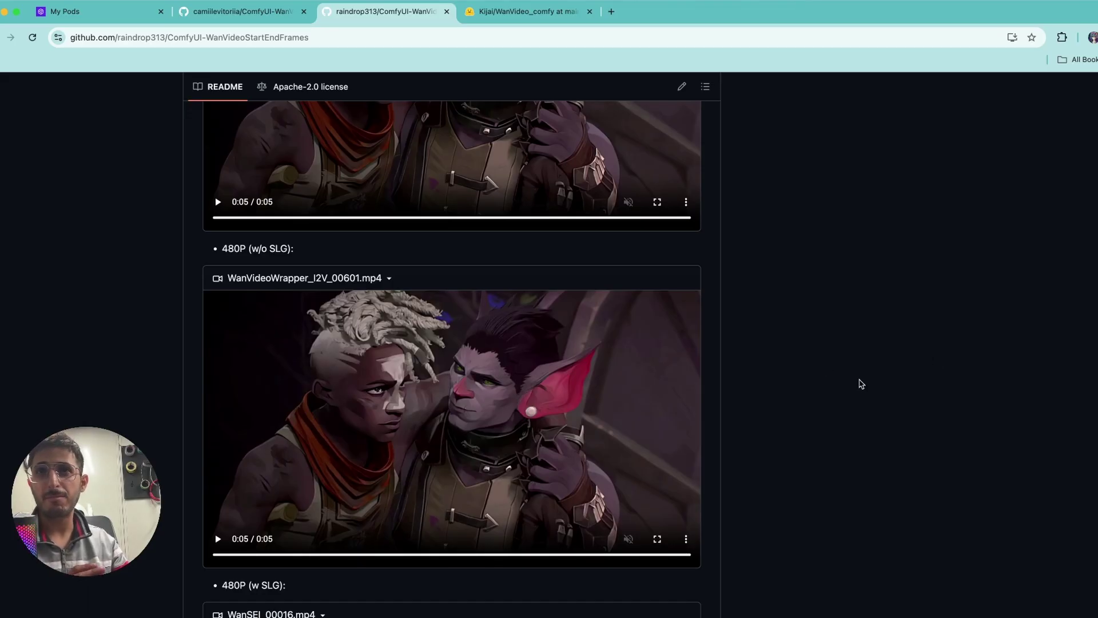
scroll(947, 318, up, 20)
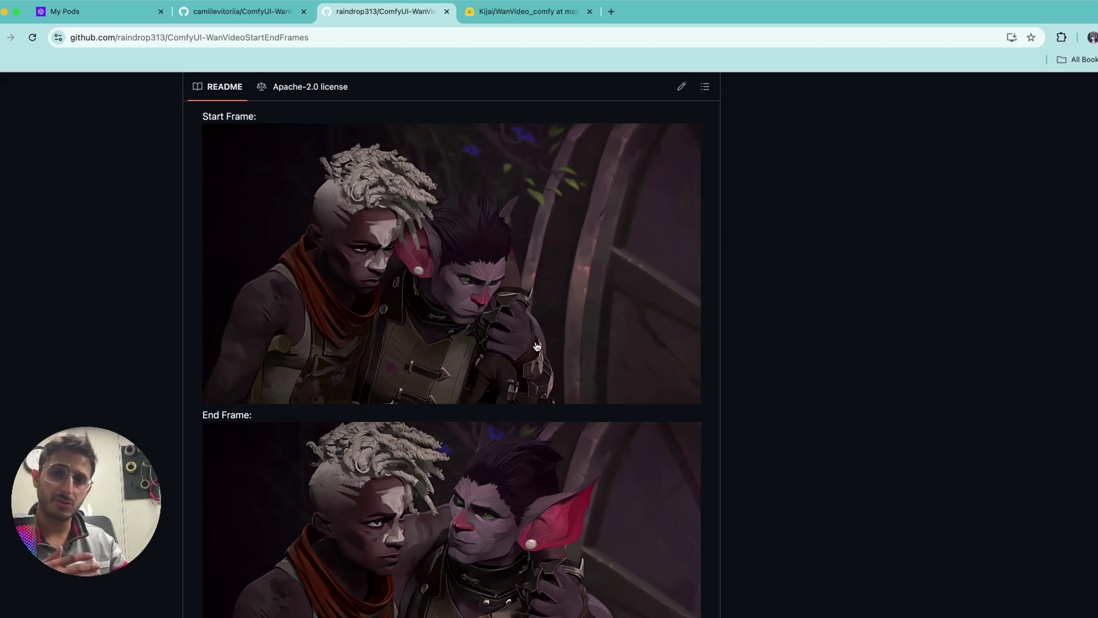
scroll(810, 321, up, 10)
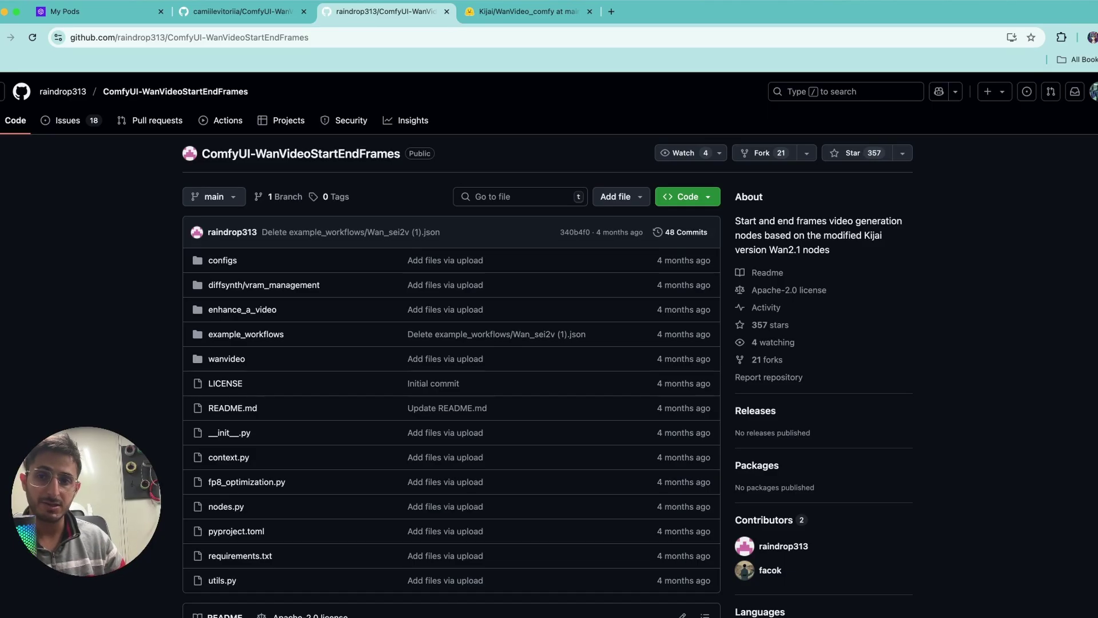
Browse Kijai's WanVideo_comfy files on Hugging Face down to the VAE files.
key(ctrl+Tab)
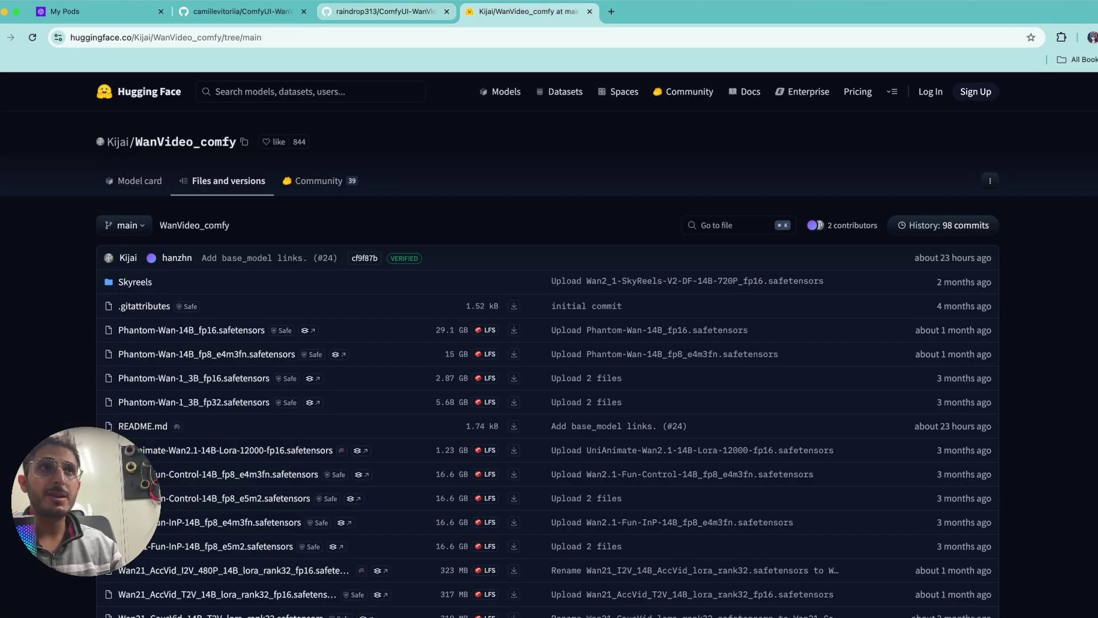
scroll(549, 343, down, 20)
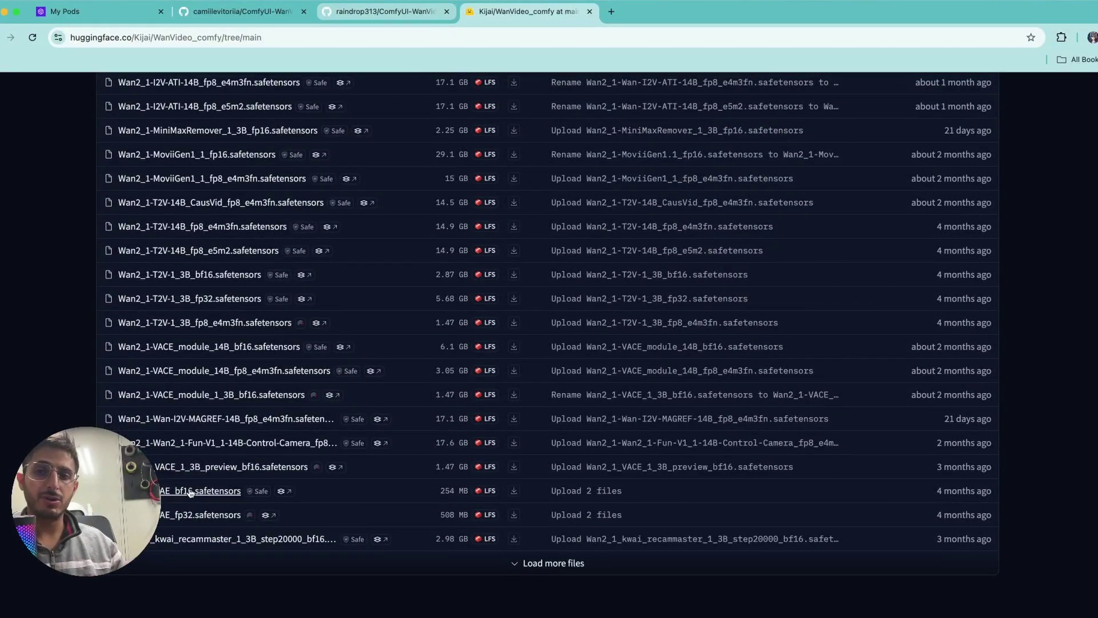
key(super+a)
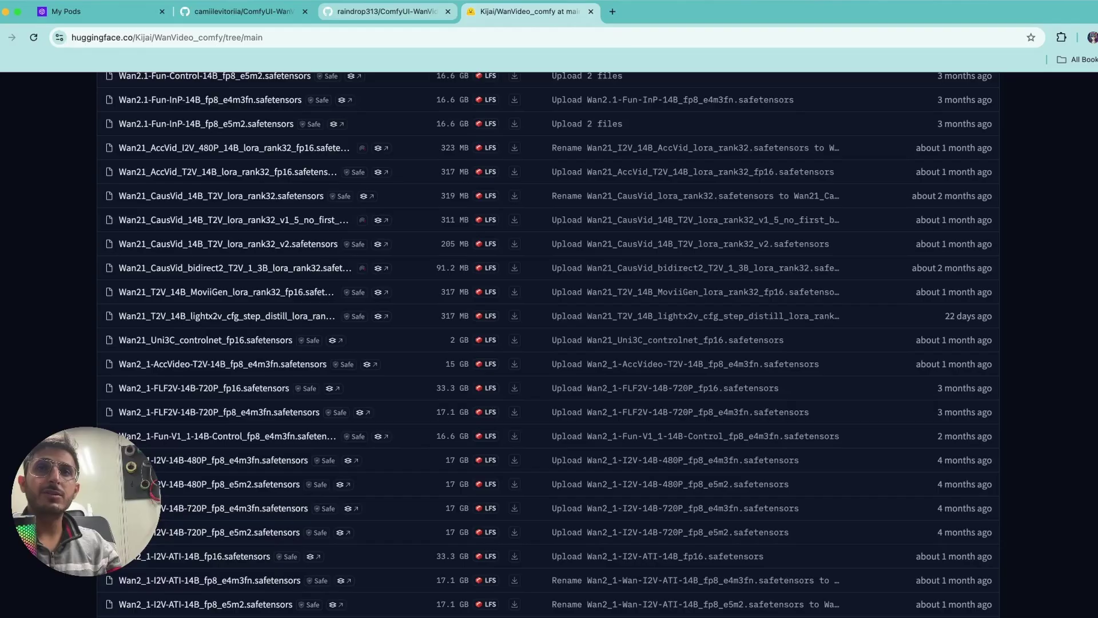
scroll(1063, 239, down, 3)
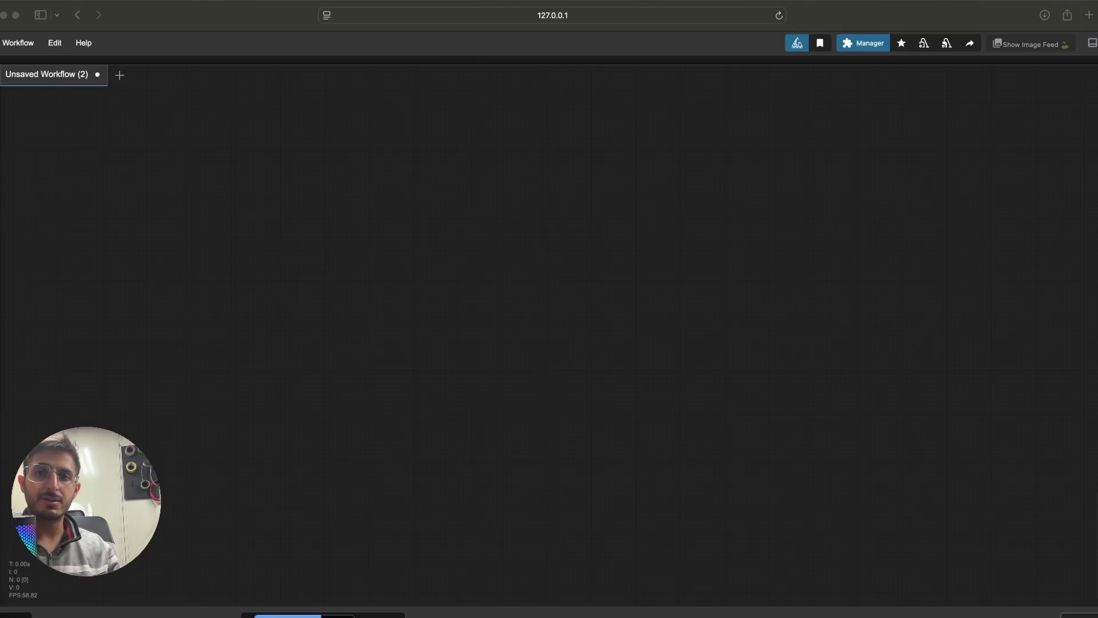
Load the Ainimate v1 workflow JSON and install ComfyUI-WanVideoWrapper version 1.2.0 from the Manager.
drag(203, 343, 661, 236)
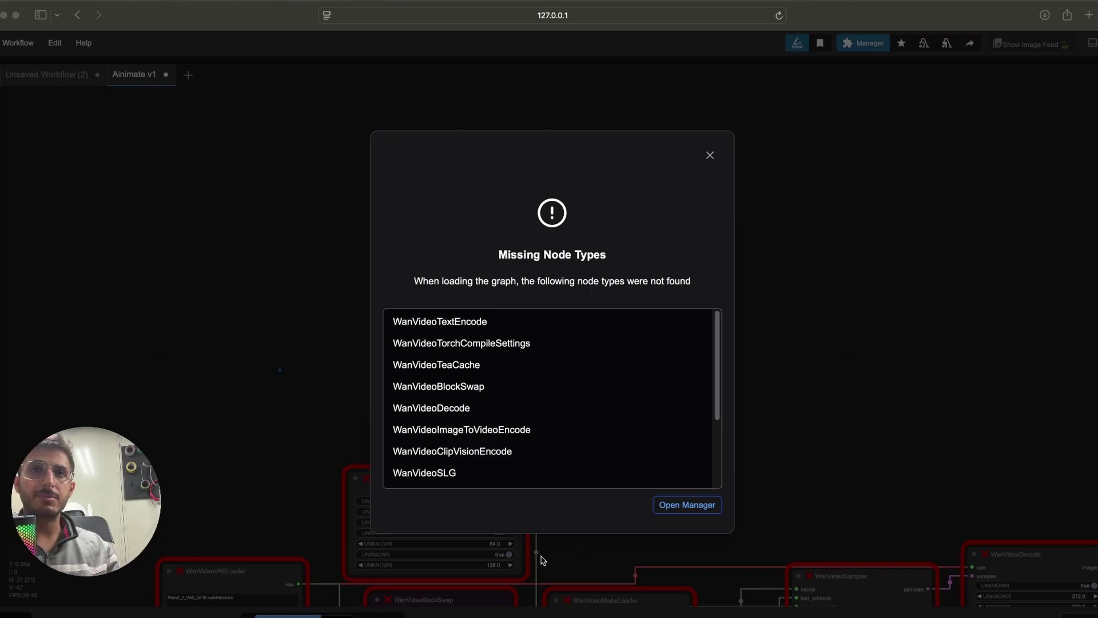
click(689, 506)
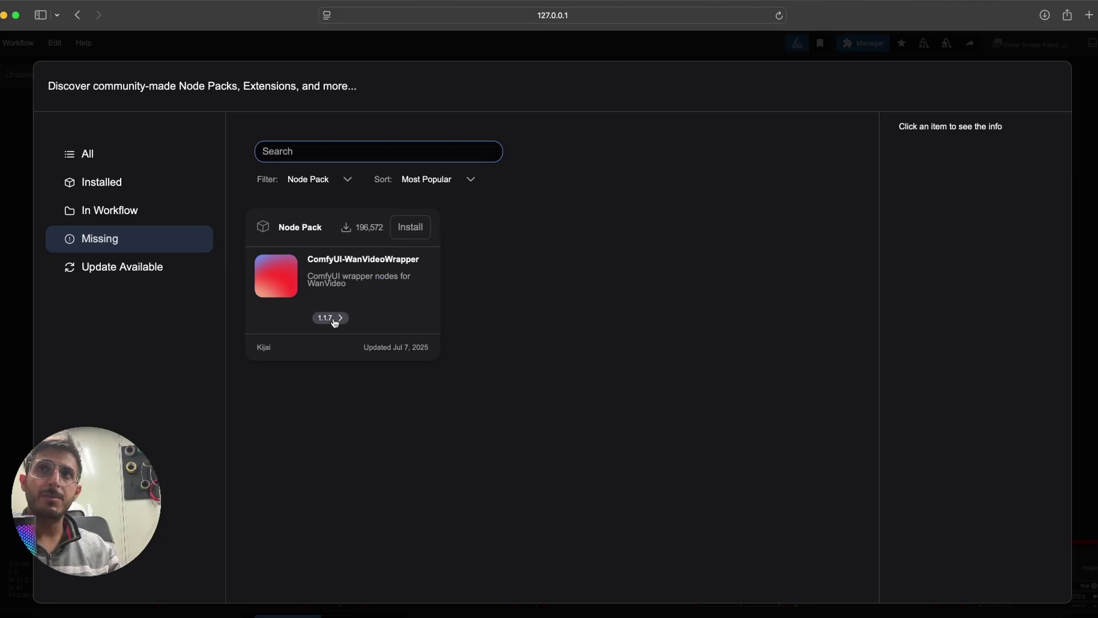
click(335, 319)
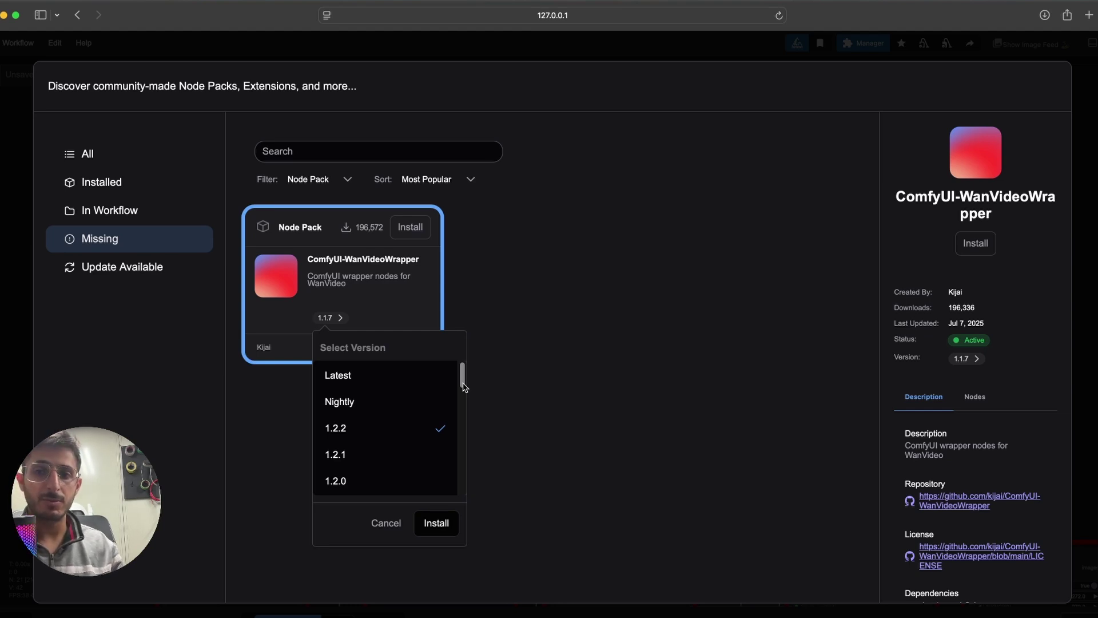
scroll(463, 389, down, 3)
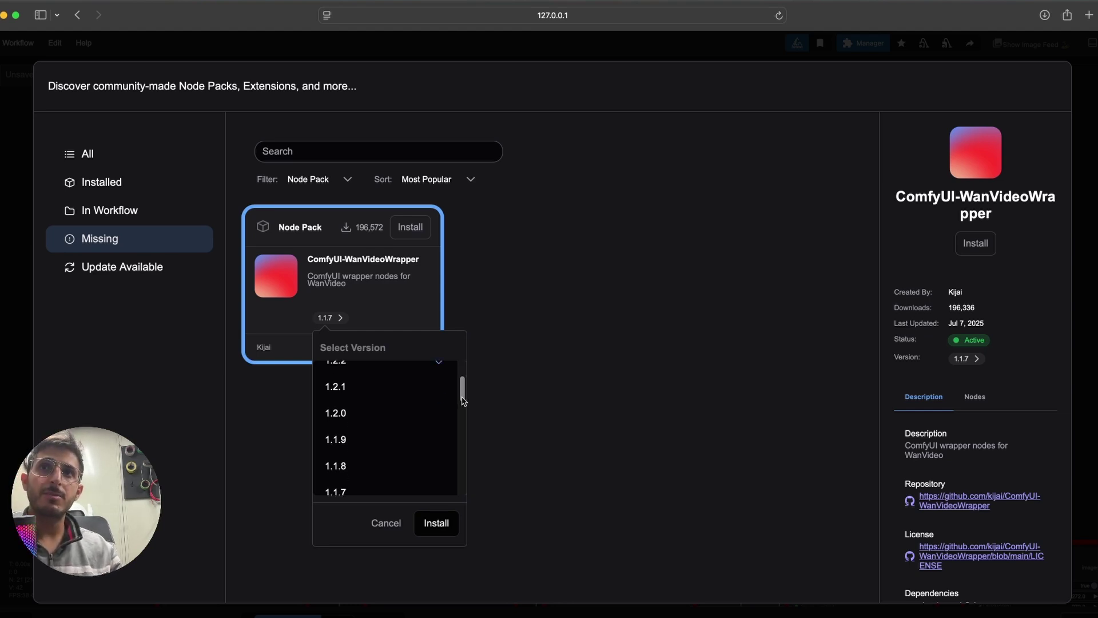
click(372, 414)
click(446, 523)
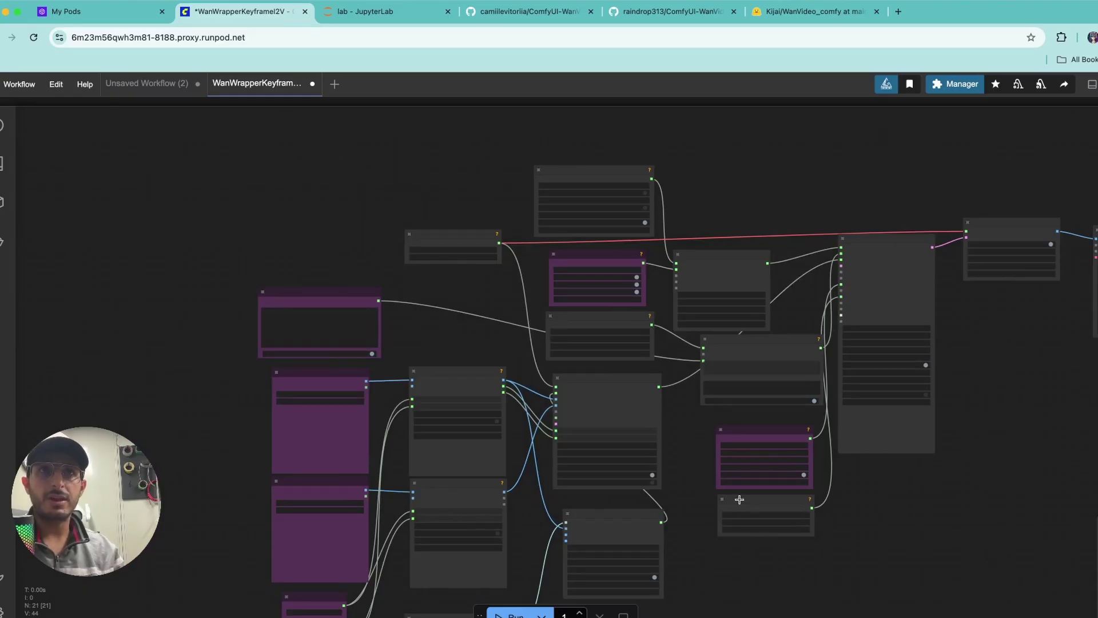
Nudge the Keyframe1 and Keyframe2 nodes slightly upward.
scroll(673, 470, right, 5)
scroll(673, 470, down, 3)
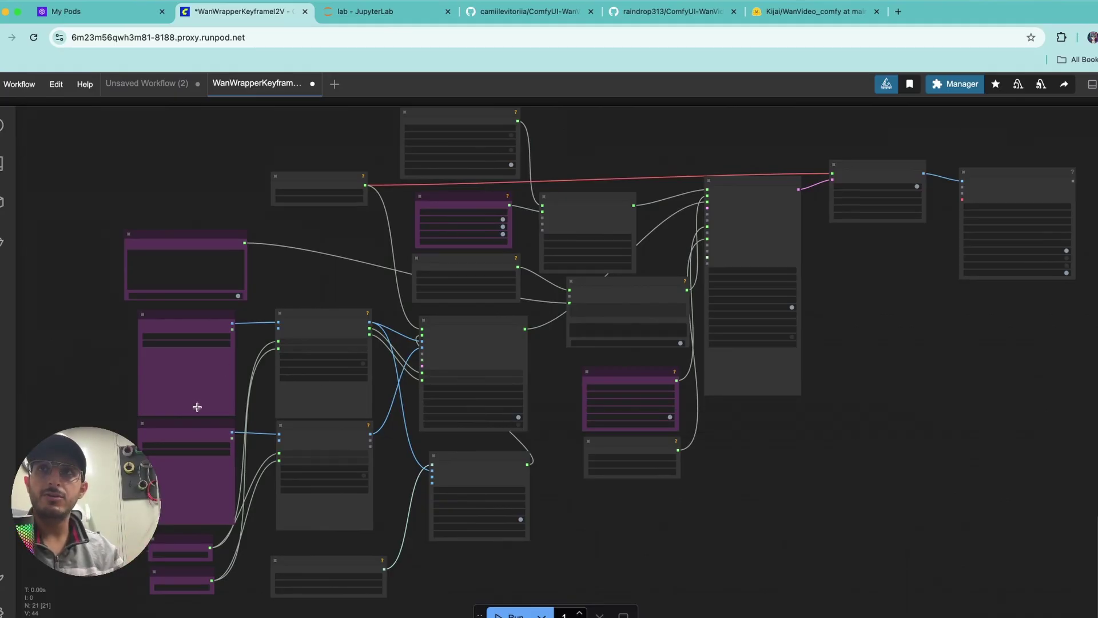
scroll(198, 407, up, 5)
scroll(197, 407, left, 3)
scroll(197, 407, down, 2)
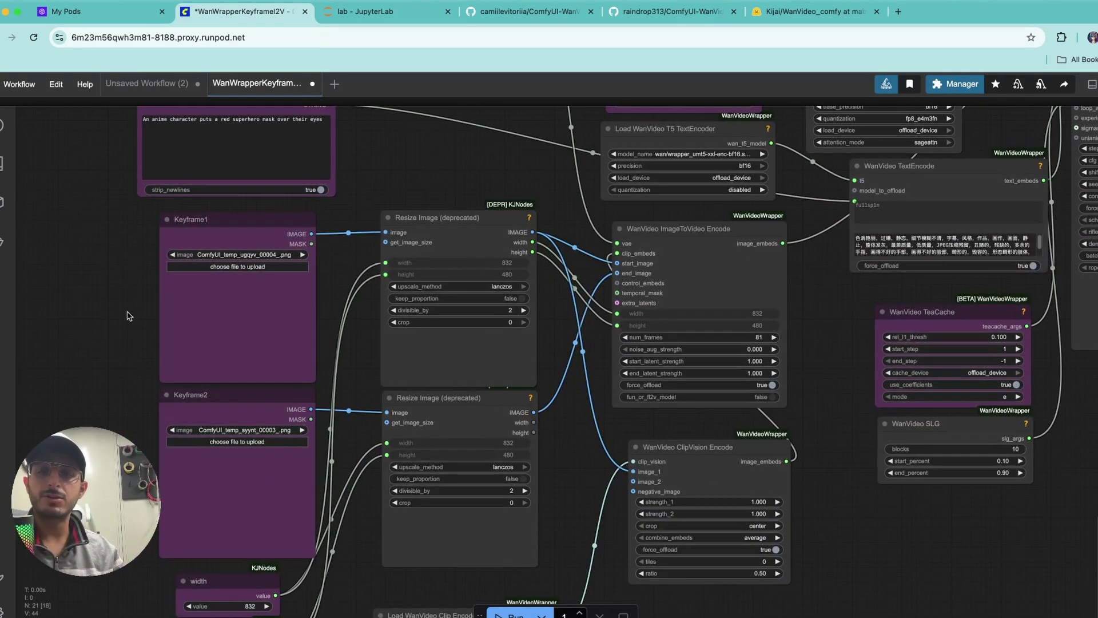
drag(241, 222, 240, 208)
drag(225, 398, 224, 391)
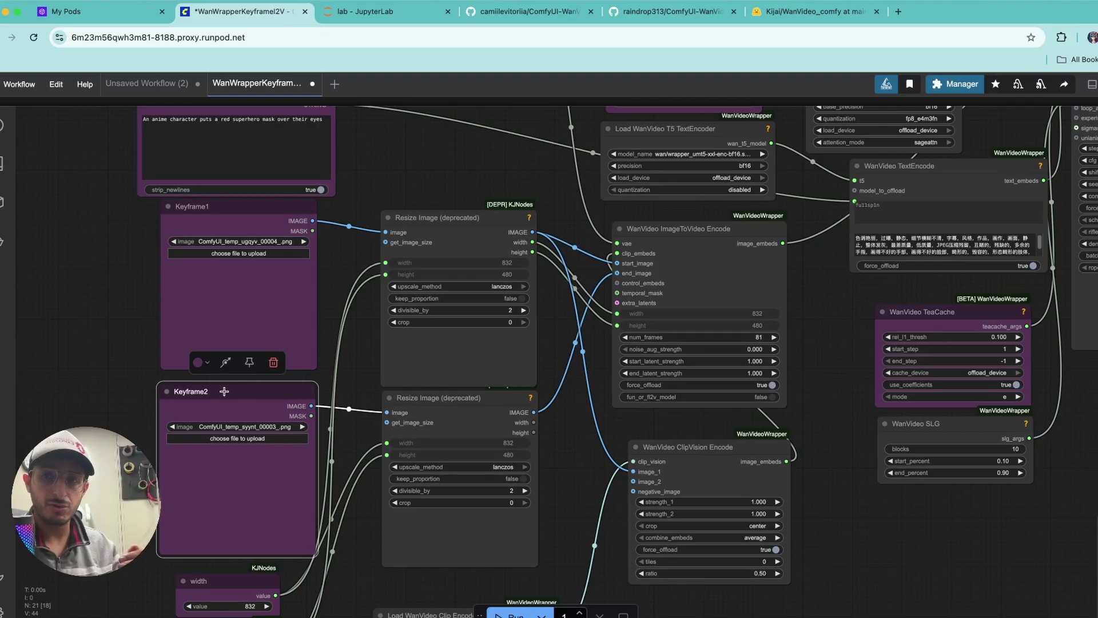
Clear the anime superhero-mask description from the Prompt node.
scroll(225, 392, up, 5)
drag(277, 240, 278, 224)
triple_click(279, 258)
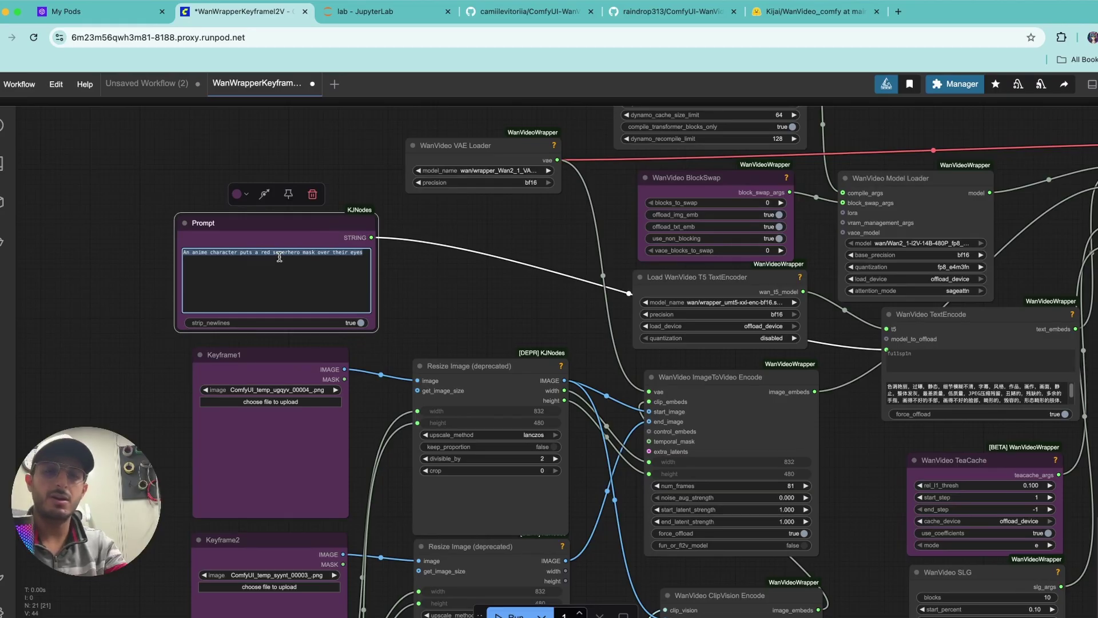
key(BackSpace)
click(420, 296)
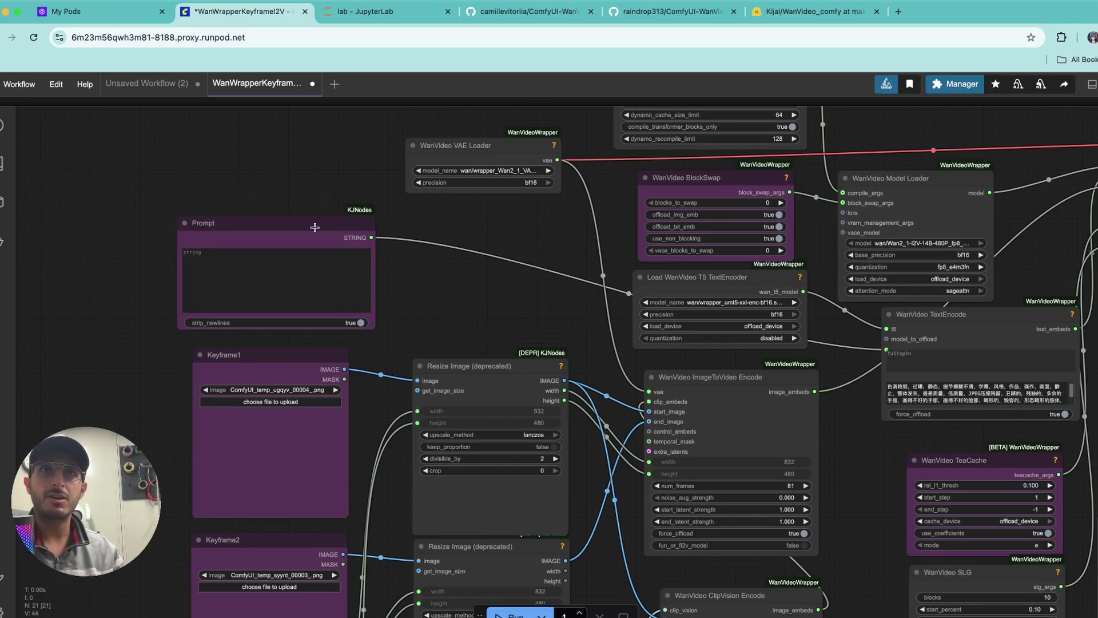
drag(314, 227, 315, 223)
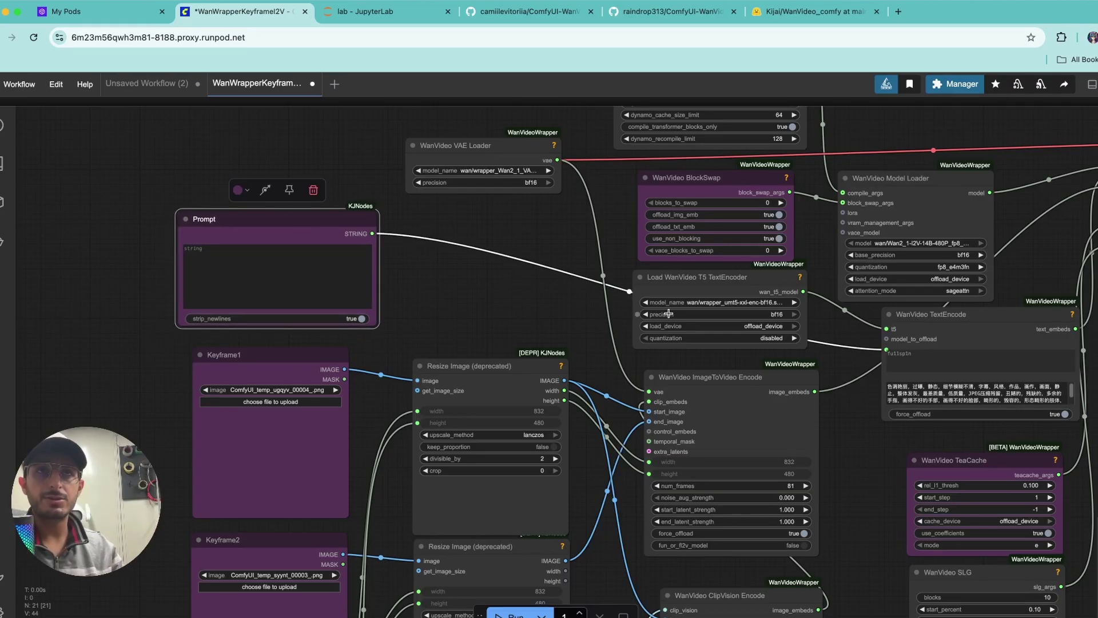
Bring the Load WanVideo T5 TextEncoder node into view.
drag(856, 338, 686, 311)
scroll(612, 298, up, 4)
scroll(612, 298, up, 3)
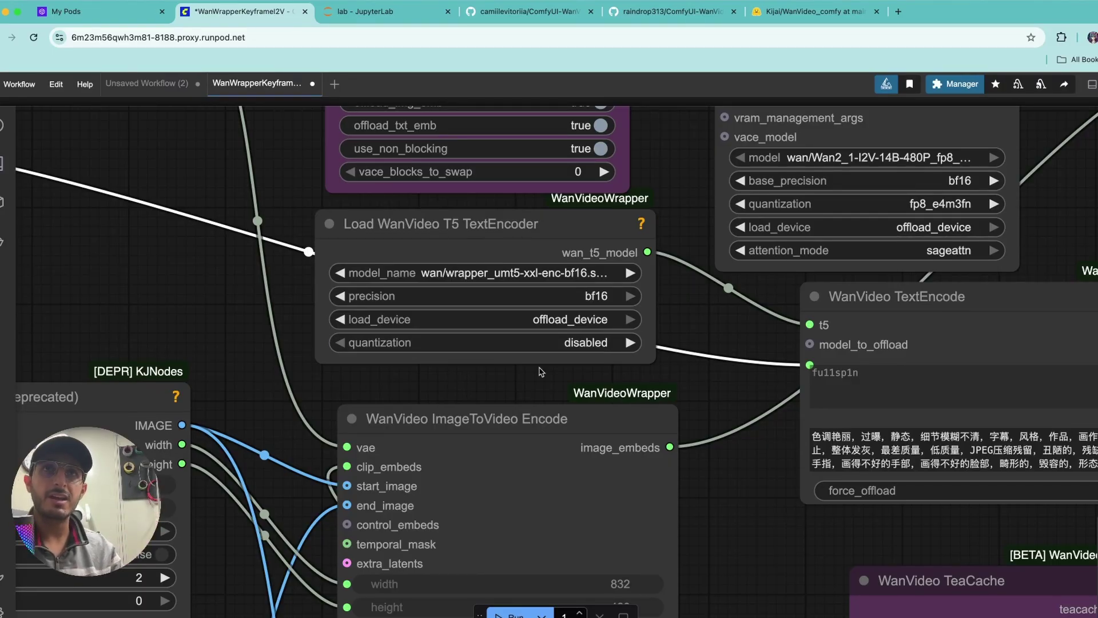
scroll(541, 372, down, 5)
scroll(458, 309, up, 3)
scroll(452, 304, down, 1)
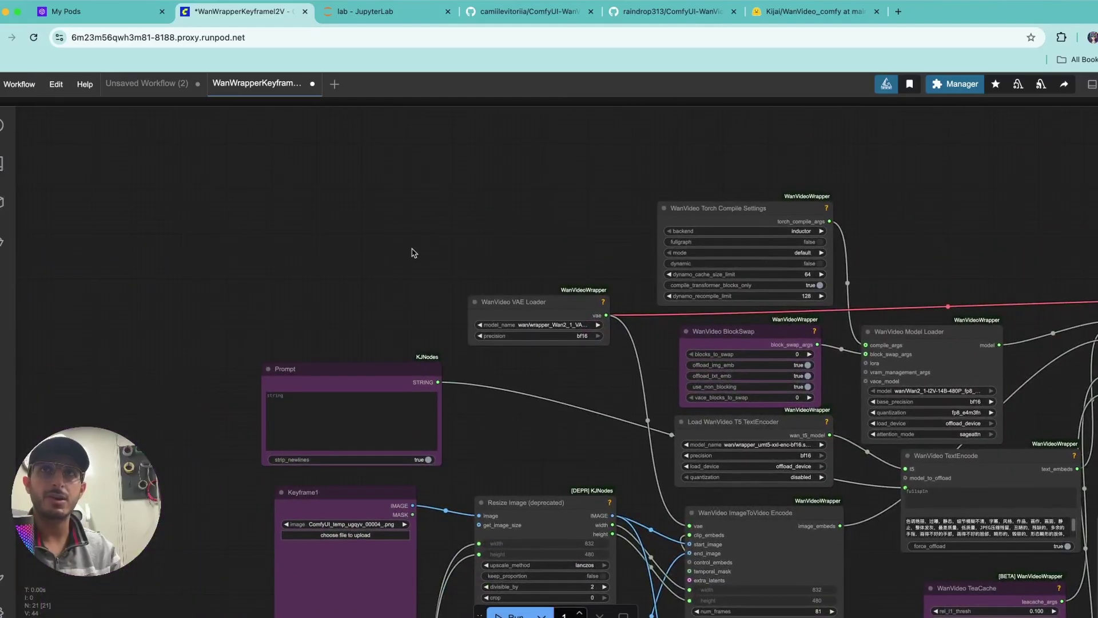
Add a note reading 'Models:' above the Prompt node.
key(ctrl+v)
drag(401, 258, 452, 345)
text(Models:)
click(191, 343)
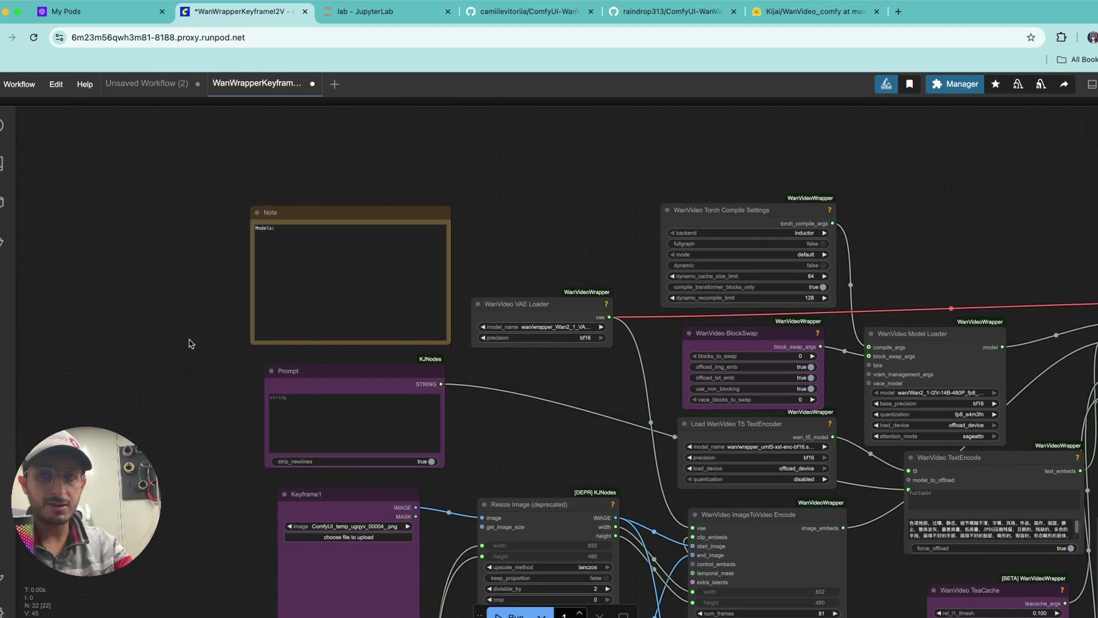
drag(359, 212, 336, 212)
Set the WanVideo VAE Loader's model to Wan2_1_VAE_bf16.safetensors.
scroll(567, 338, up, 1)
scroll(567, 338, up, 4)
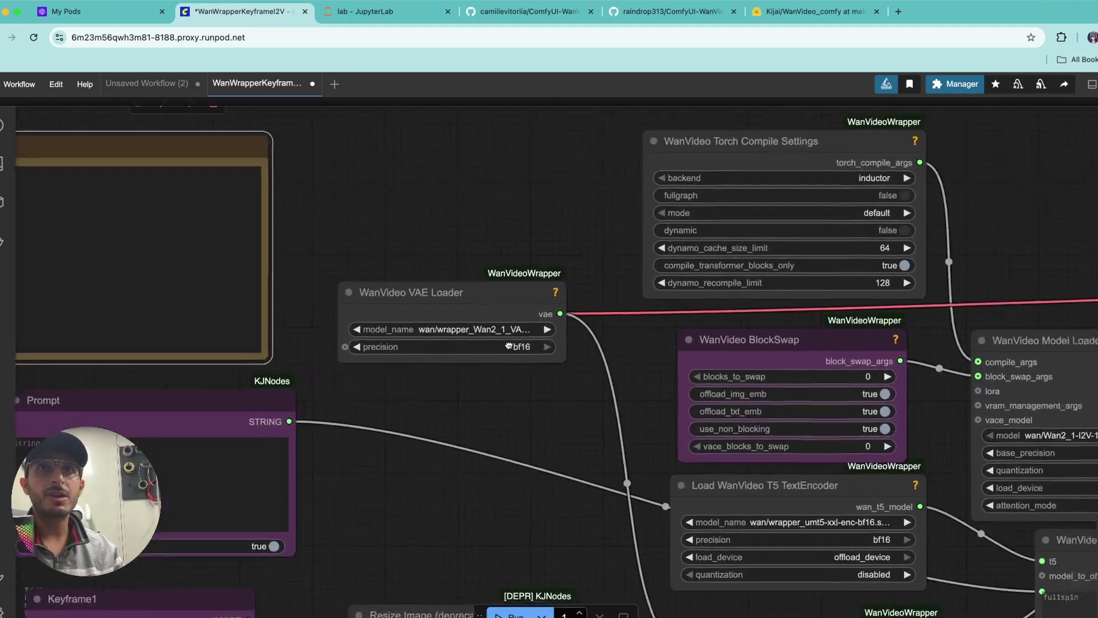
click(437, 276)
drag(437, 276, 442, 275)
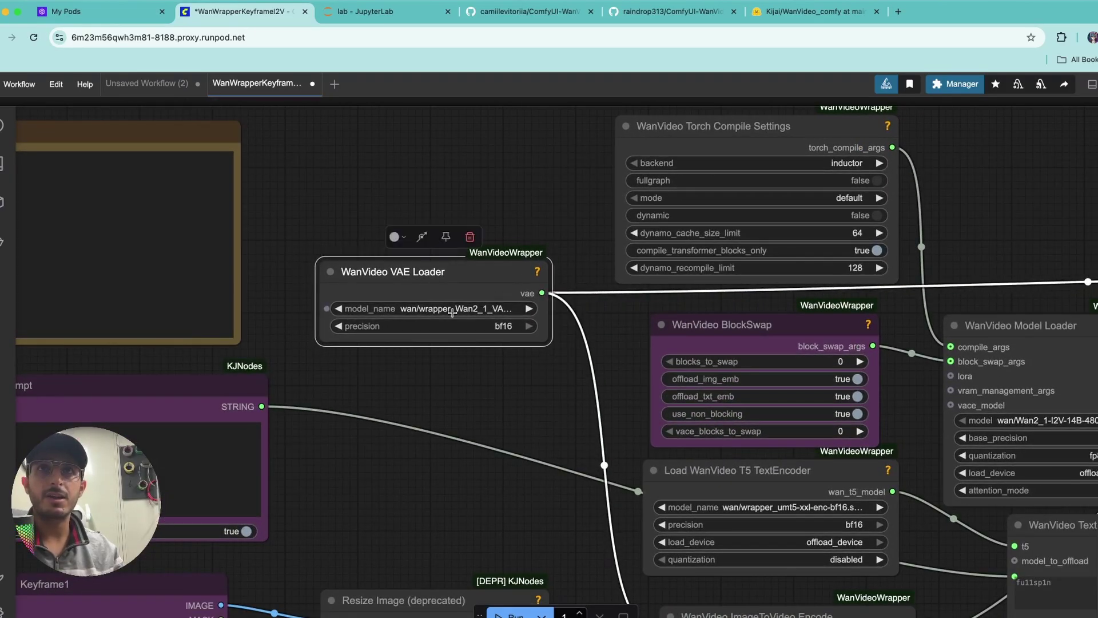
click(453, 312)
click(499, 314)
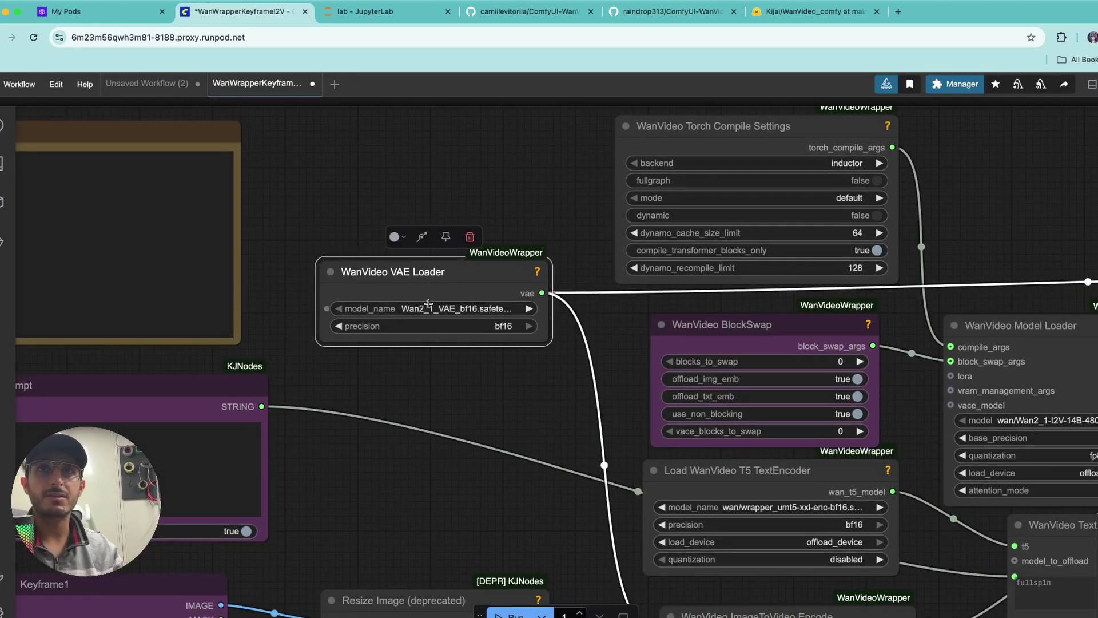
scroll(552, 349, down, 5)
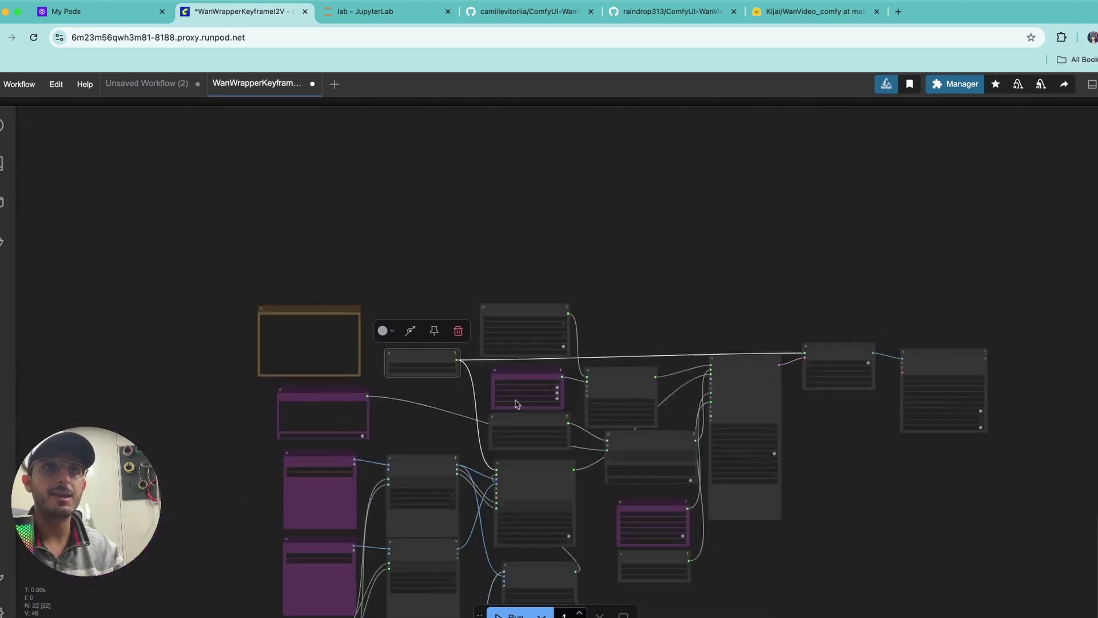
scroll(347, 403, up, 5)
drag(347, 403, 849, 304)
scroll(848, 303, down, 3)
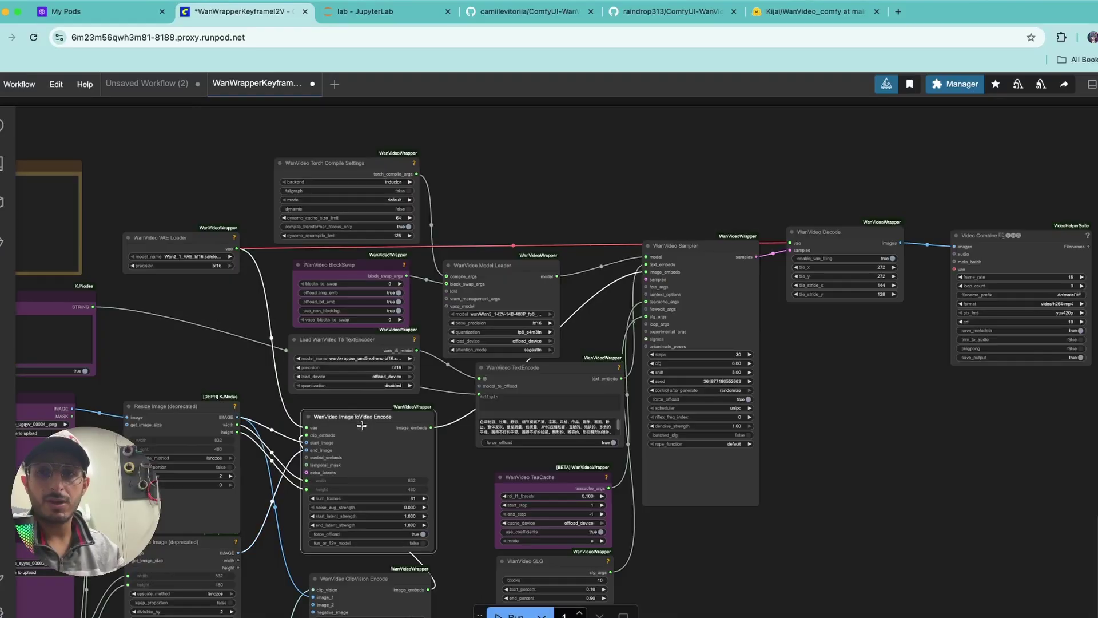
drag(829, 232, 834, 249)
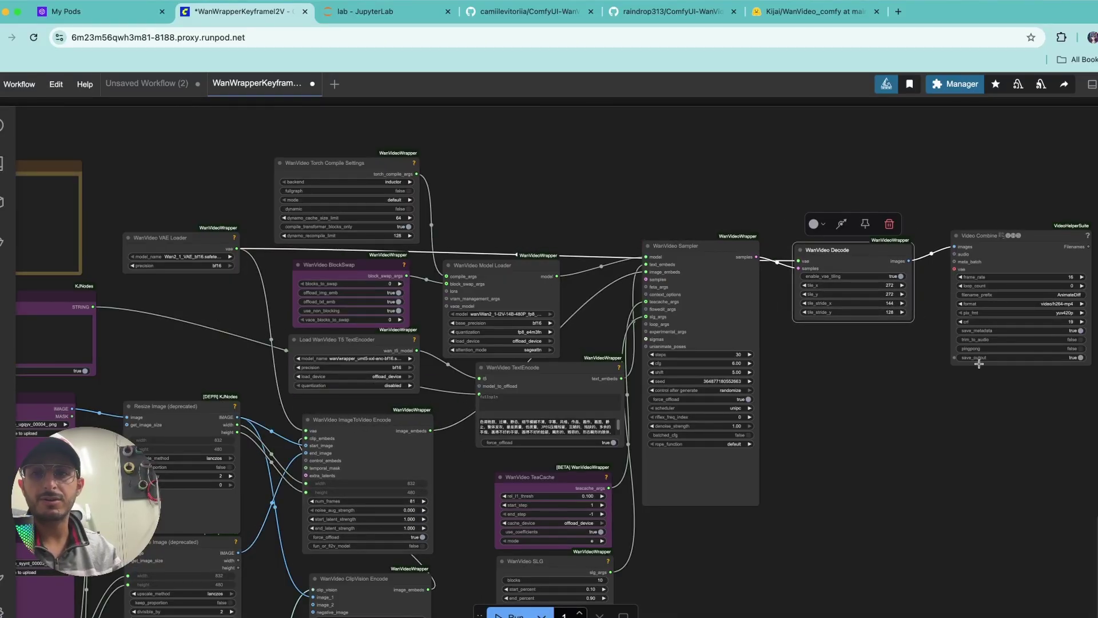
scroll(647, 483, down, 5)
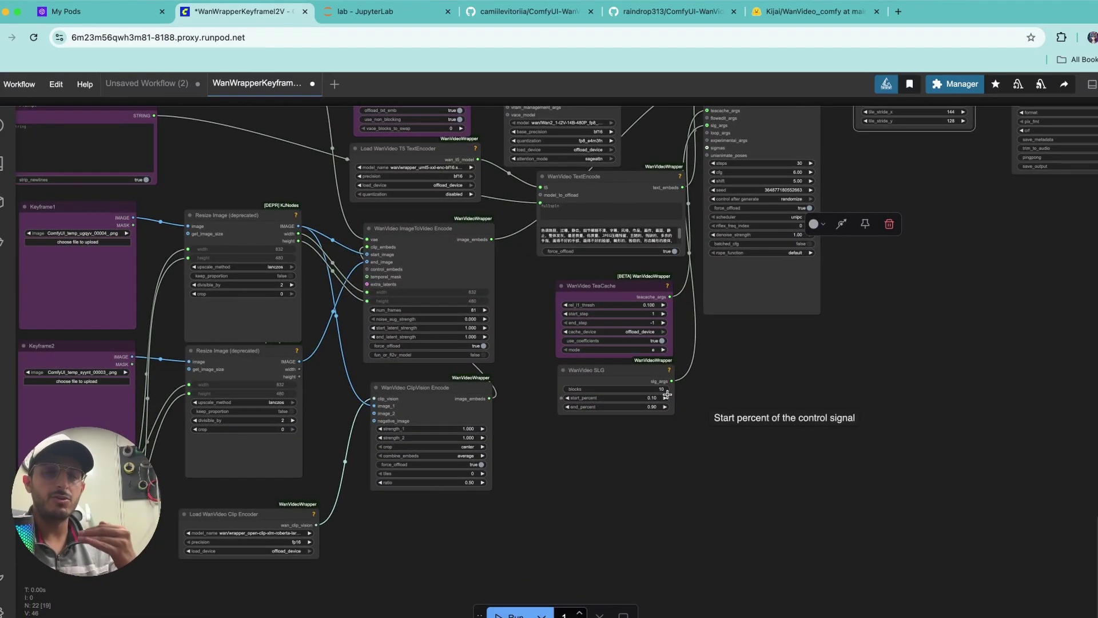
scroll(469, 305, up, 10)
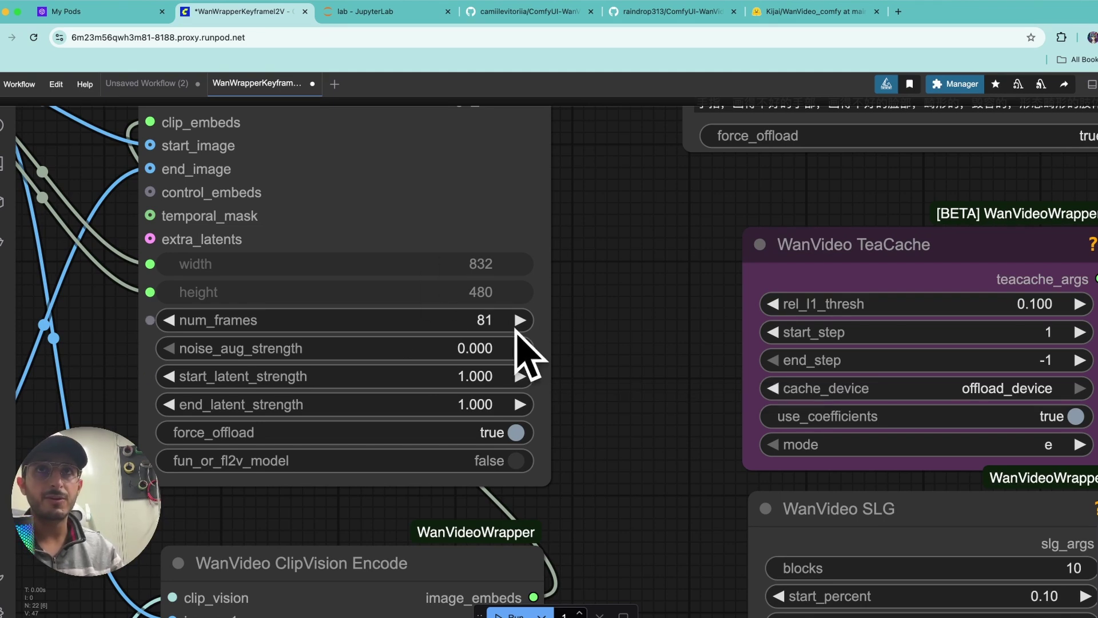
click(487, 320)
text(90)
key(BackSpace)
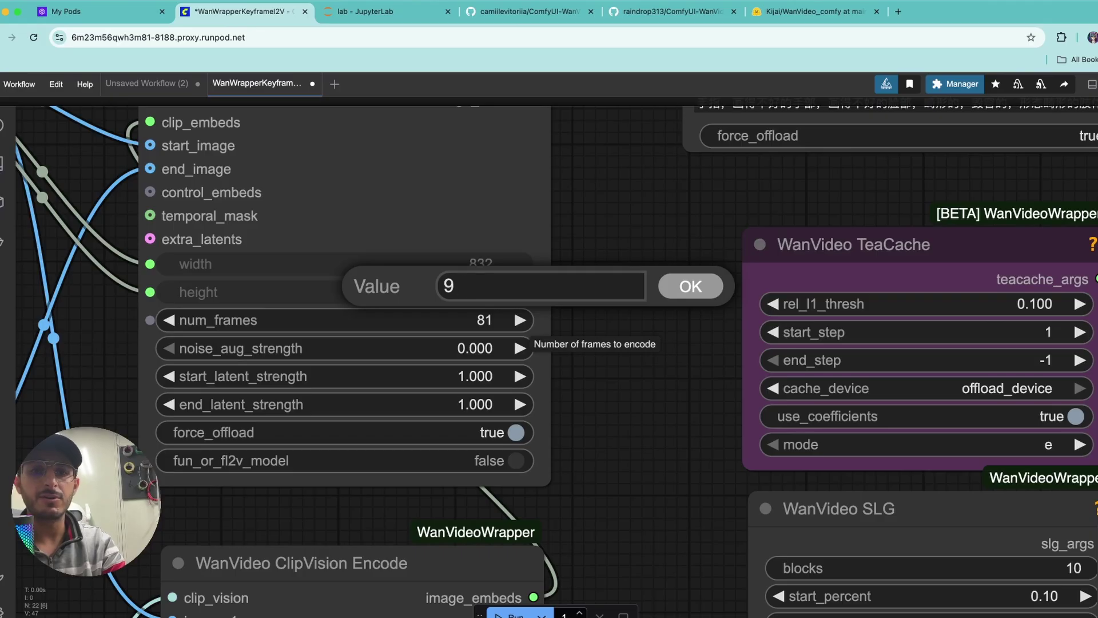
key(BackSpace)
text(800)
key(BackSpace)
key(Return)
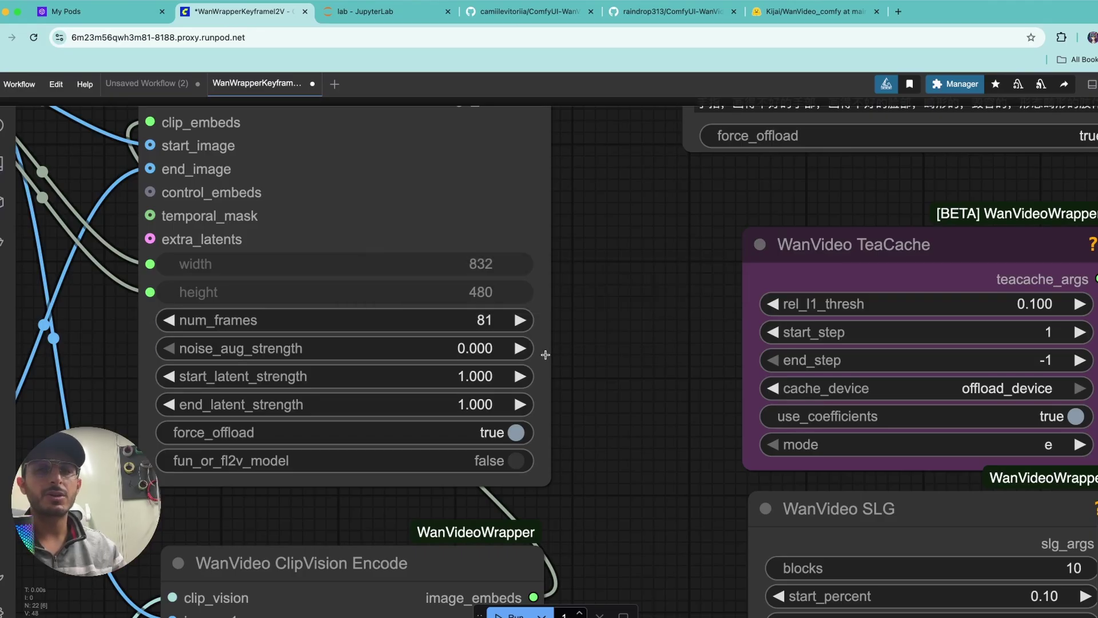
click(170, 320)
click(170, 320)
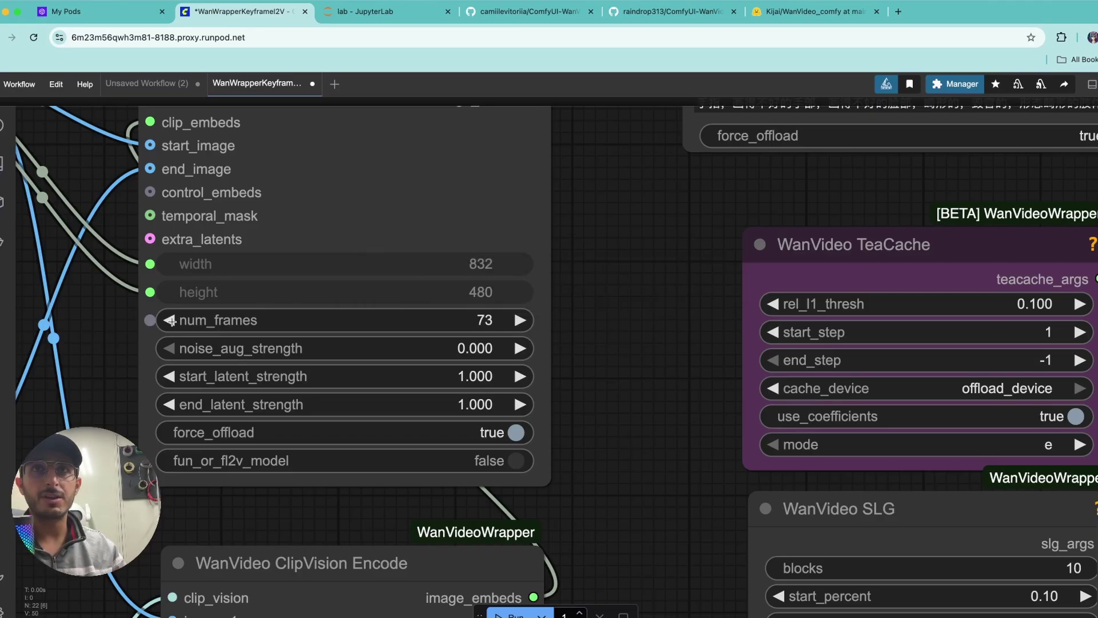
click(171, 321)
click(521, 319)
click(521, 319)
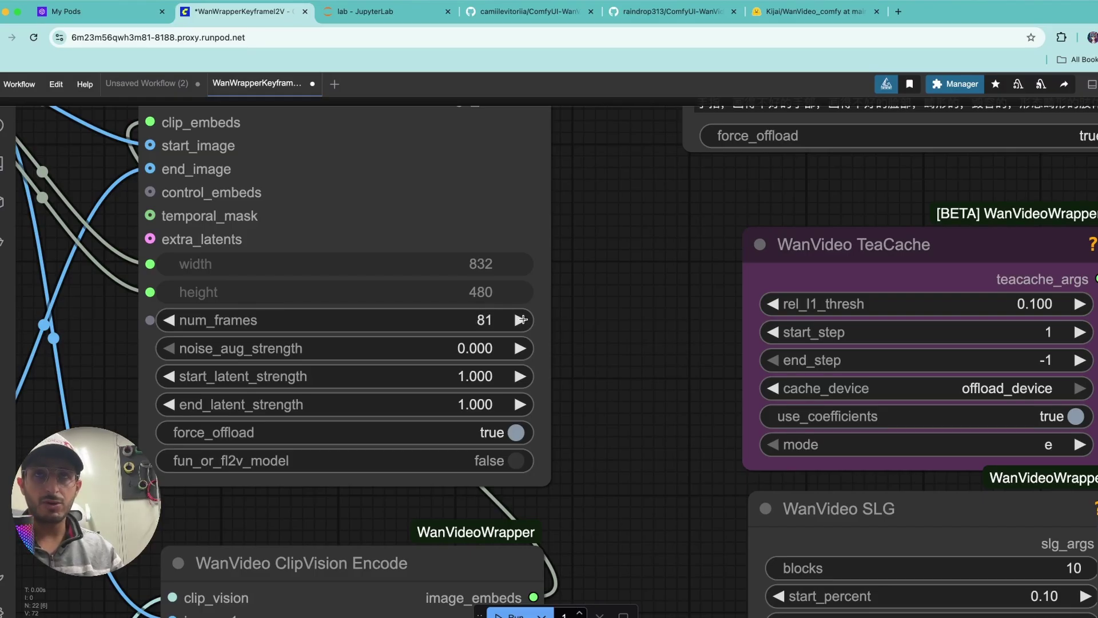
scroll(361, 464, down, 5)
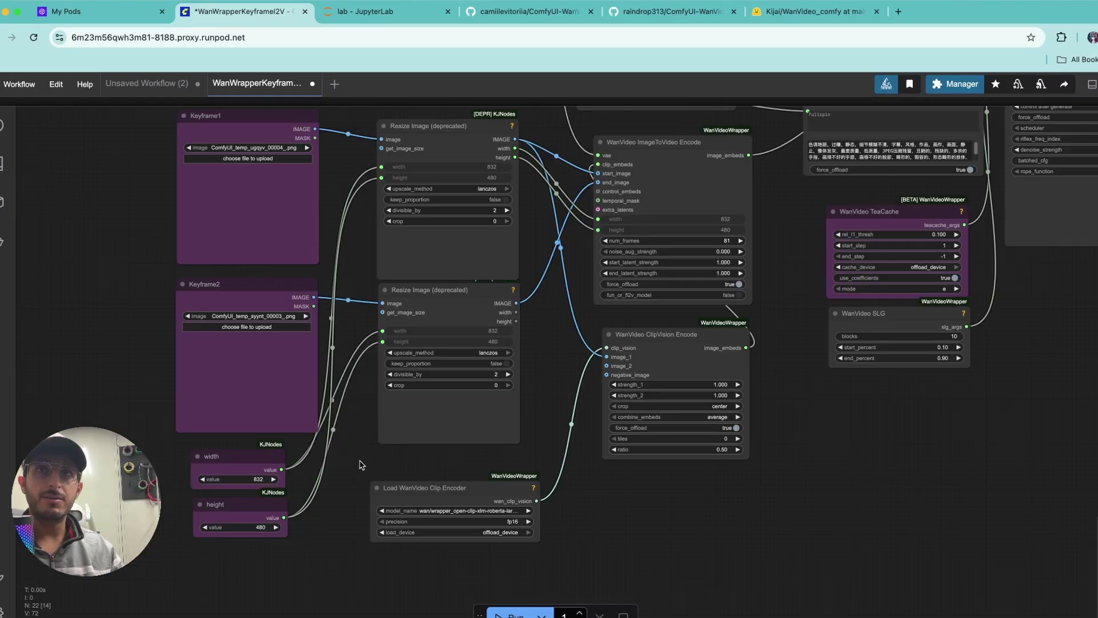
Nudge the width node slightly upward.
drag(252, 456, 252, 449)
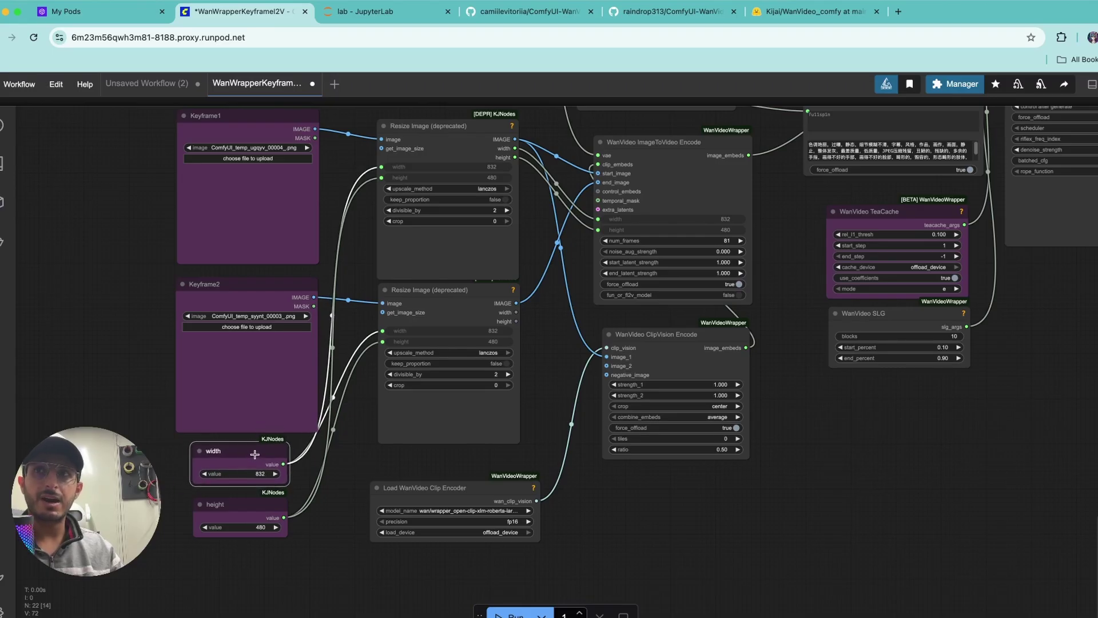
scroll(240, 508, right, 10)
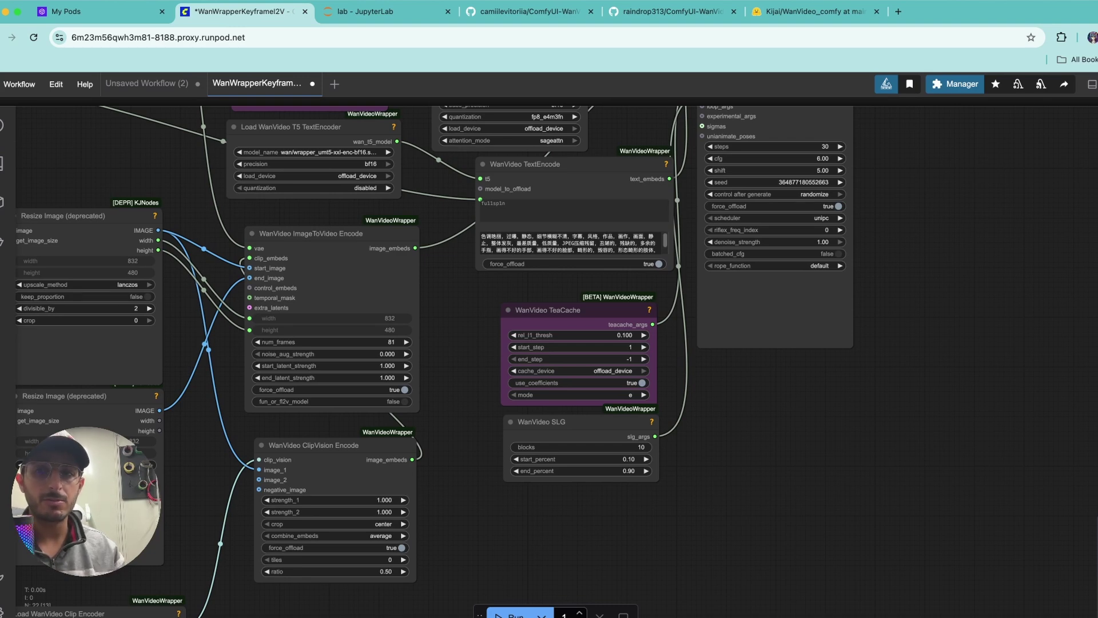
Set the T5 TextEncoder model_name to umt5-xxl-enc-bf16.
scroll(229, 406, down, 3)
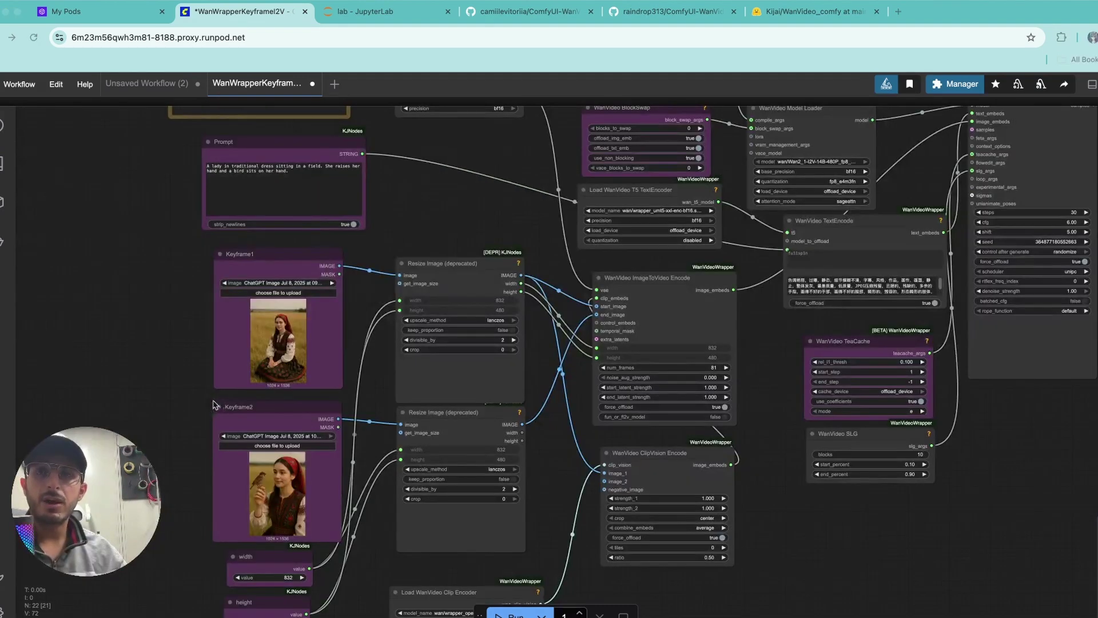
scroll(223, 407, right, 3)
scroll(223, 406, down, 1)
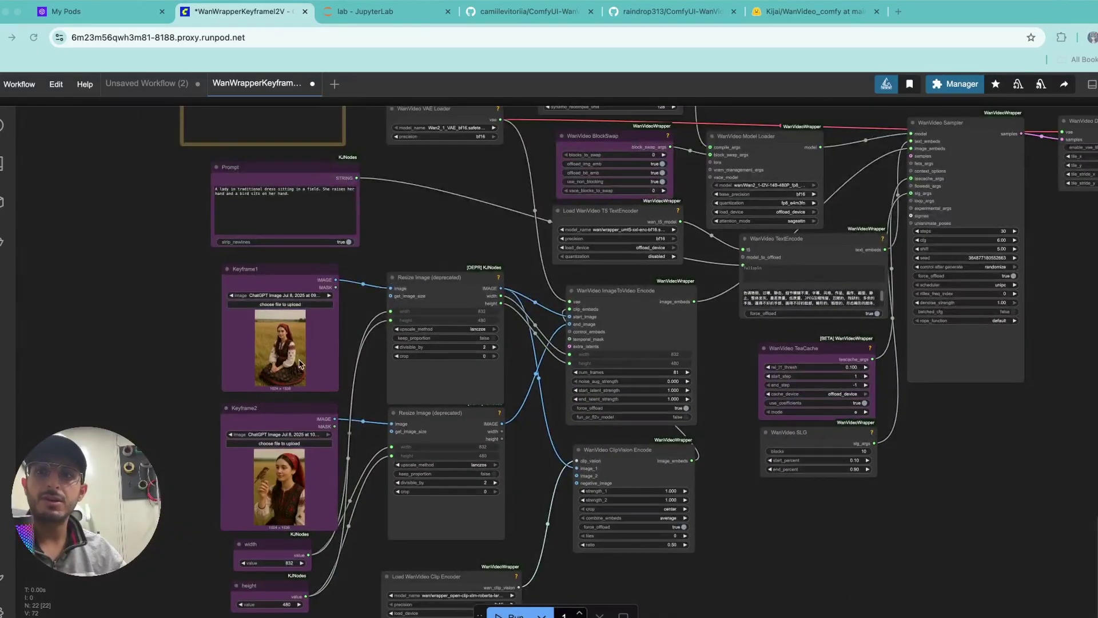
scroll(299, 363, up, 4)
scroll(174, 315, up, 3)
scroll(286, 253, up, 2)
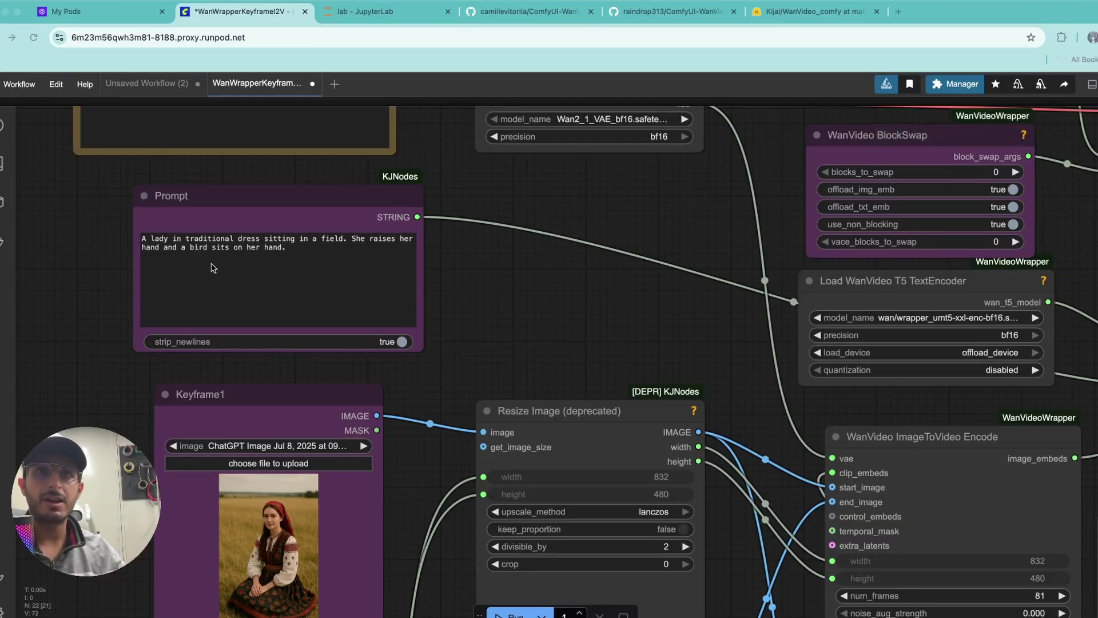
scroll(448, 341, right, 10)
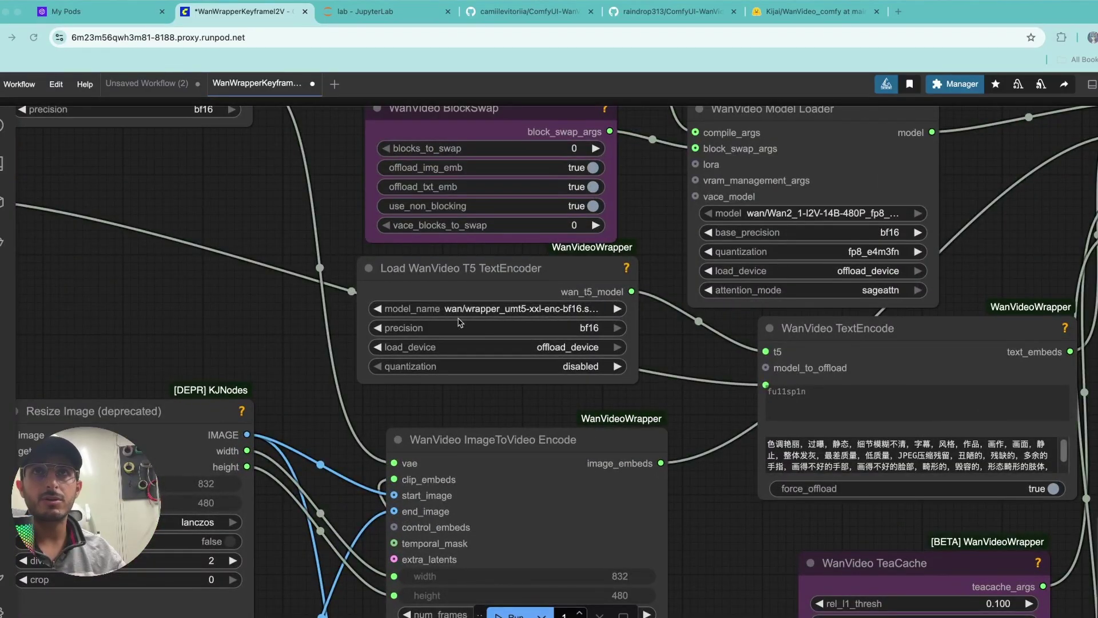
click(493, 311)
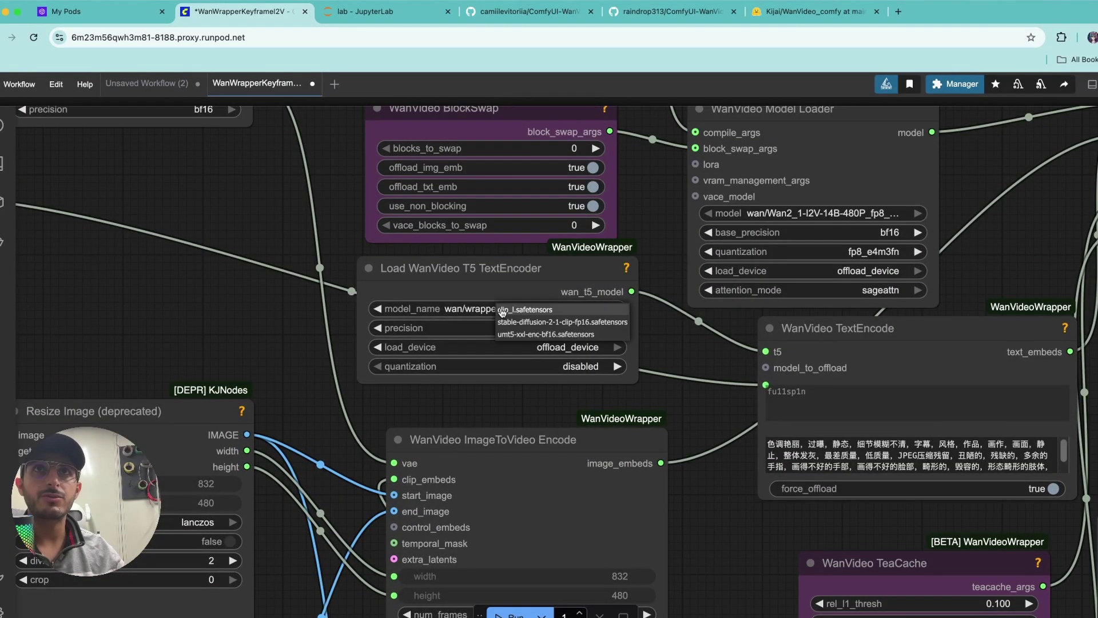
click(531, 334)
Set the Clip Encoder model to open-clip-xlm-roberta-large-vit-huge-14_fp16.
drag(731, 344, 401, 461)
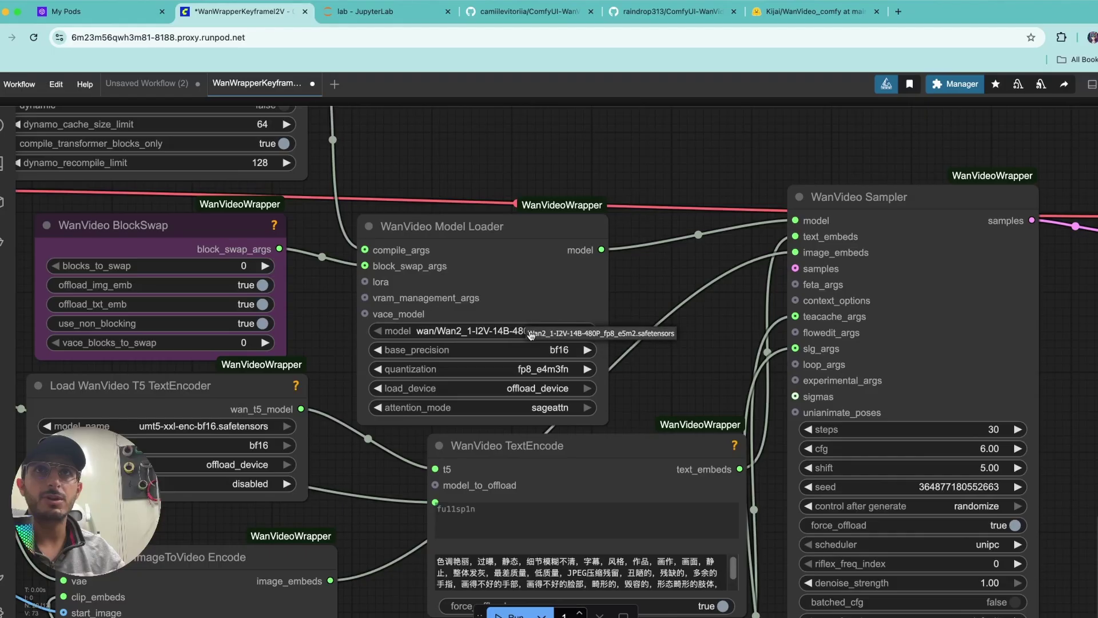
scroll(533, 341, down, 10)
scroll(210, 535, up, 10)
drag(227, 519, 286, 476)
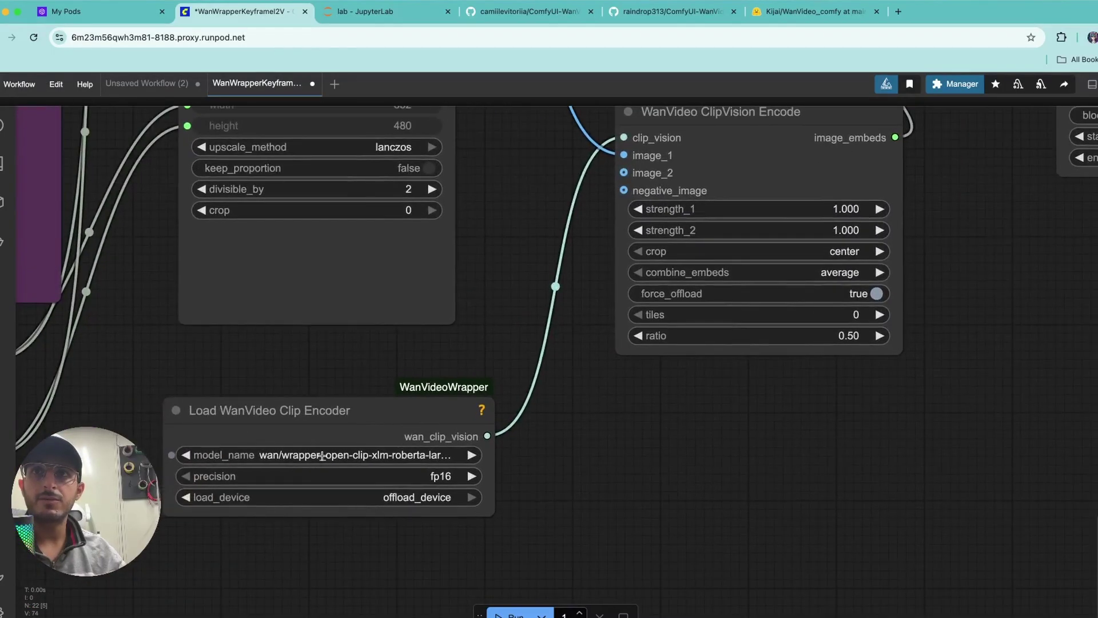
click(322, 456)
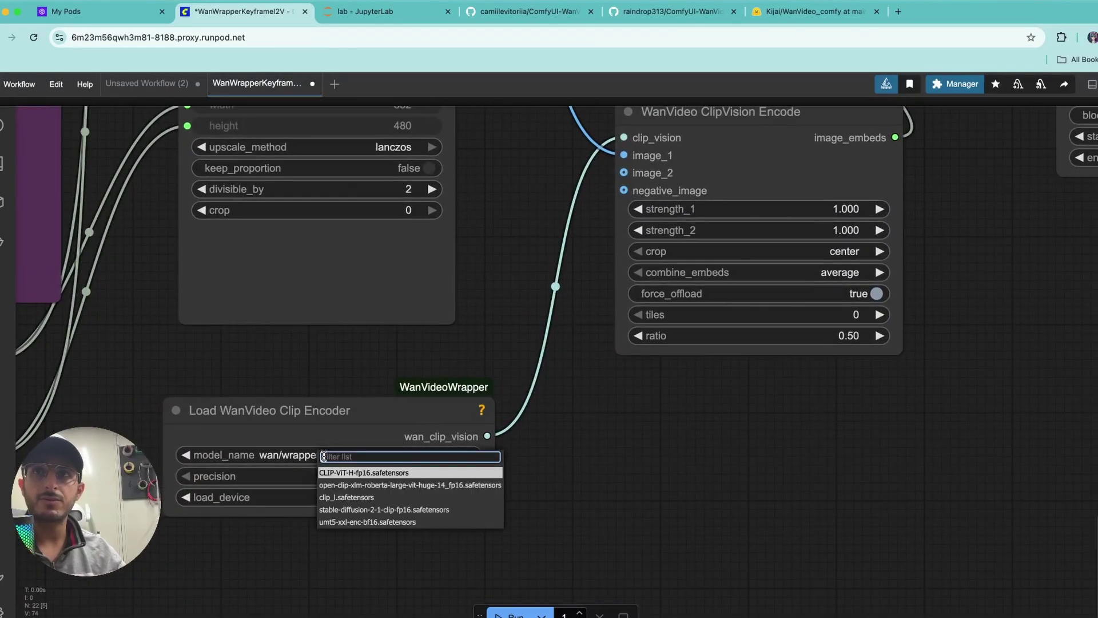
click(364, 456)
click(379, 484)
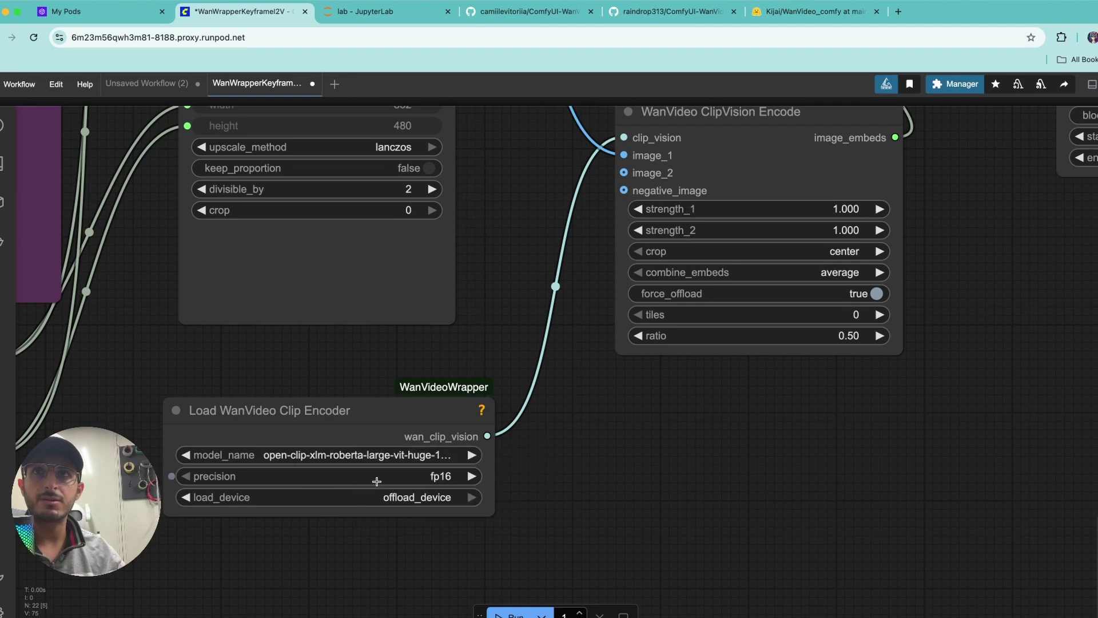
scroll(370, 464, down, 4)
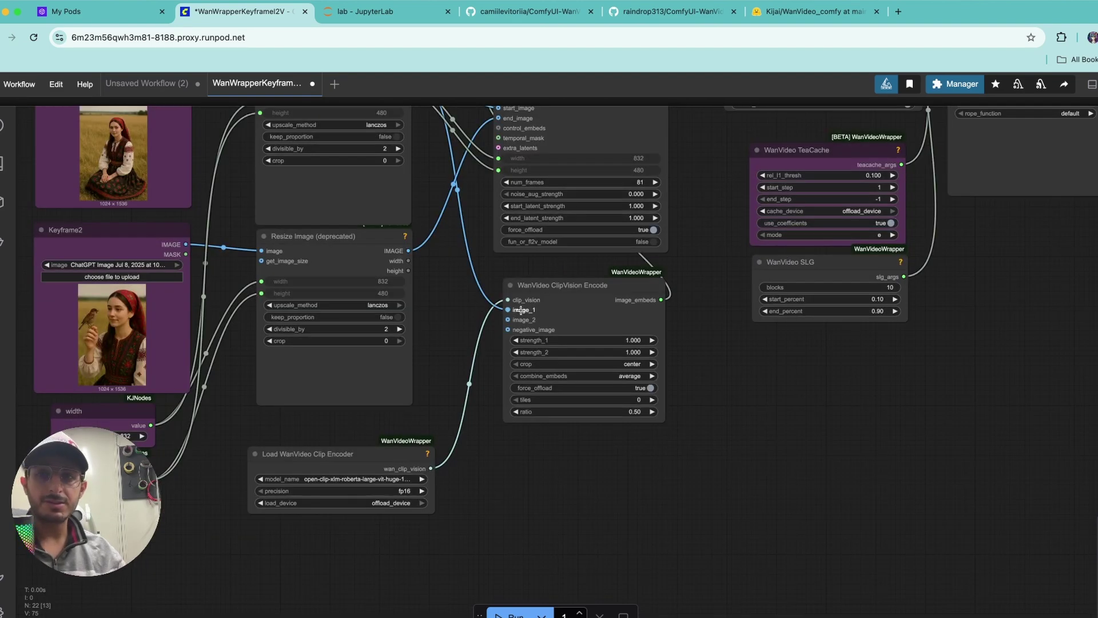
scroll(502, 362, down, 8)
scroll(502, 361, up, 2)
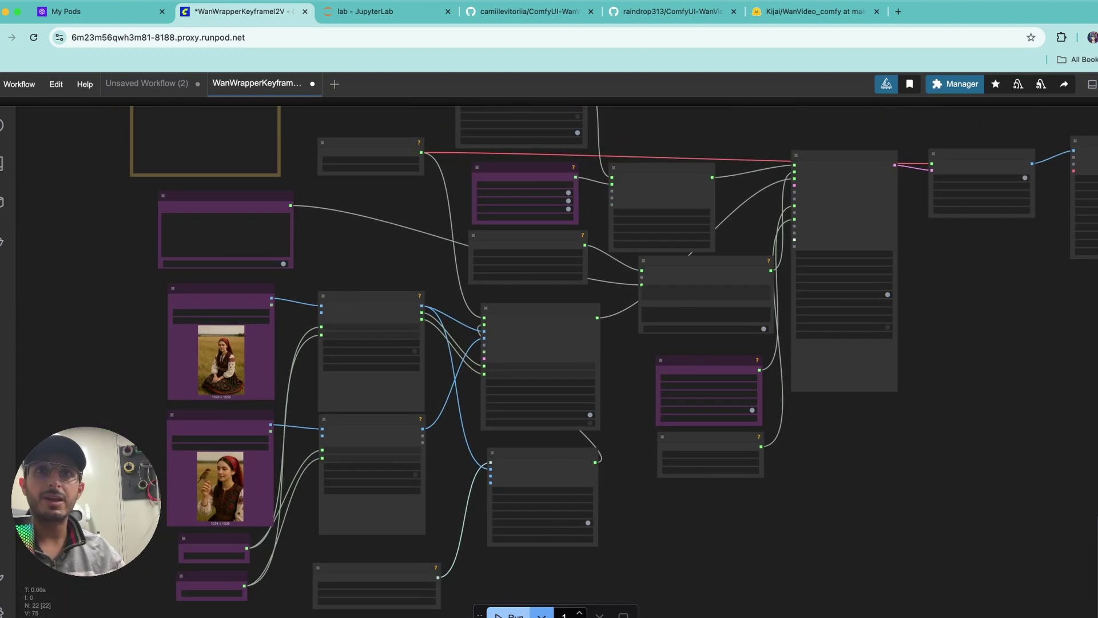
Queue the workflow to generate the woman-and-bird video.
key(ctrl+Return)
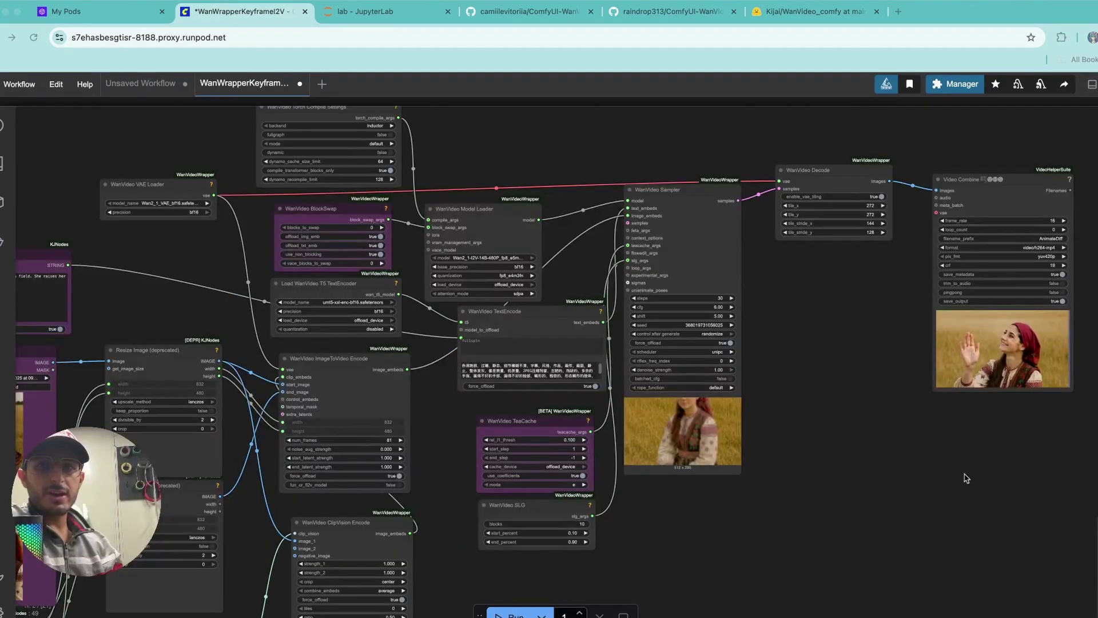
scroll(654, 444, up, 4)
scroll(589, 400, up, 3)
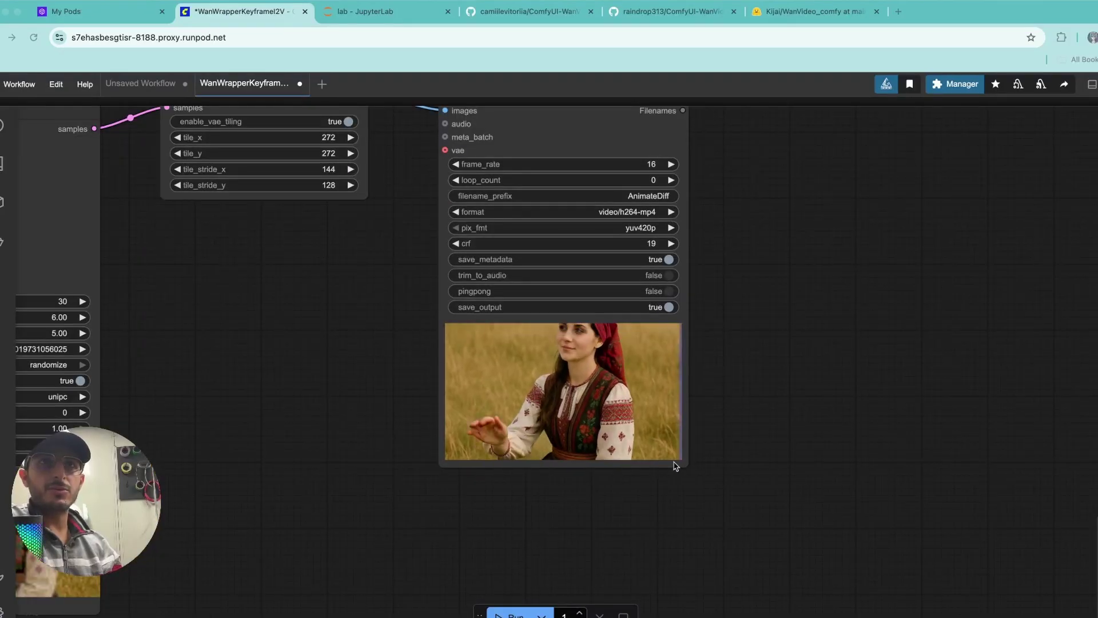
scroll(684, 470, down, 3)
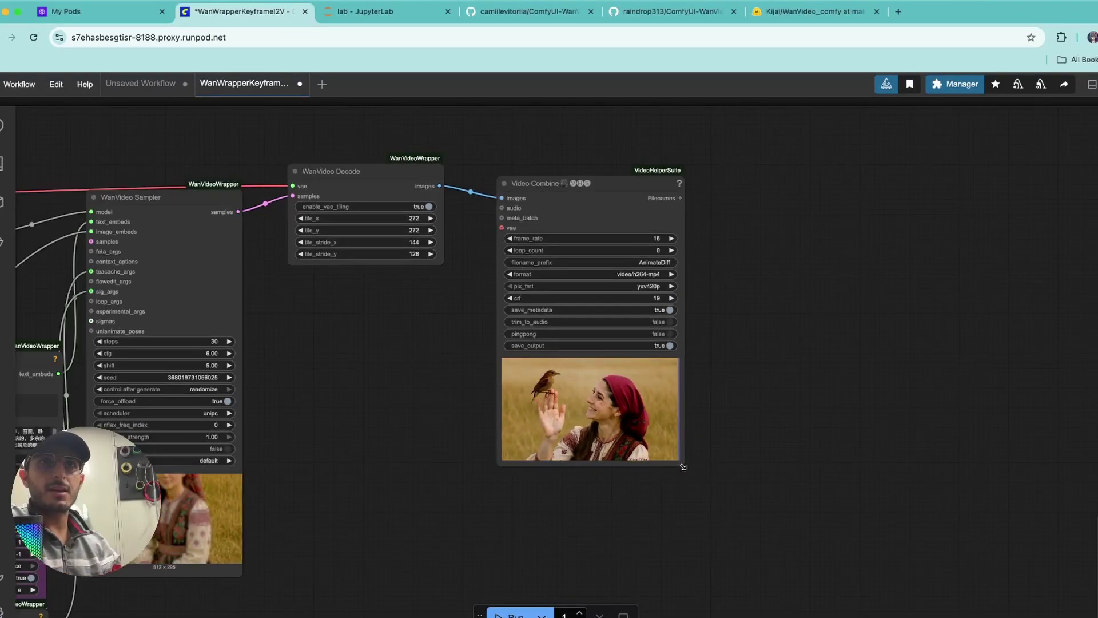
Enlarge the Video Combine preview to watch the finished clip, then pan back over the workflow.
drag(681, 470, 788, 533)
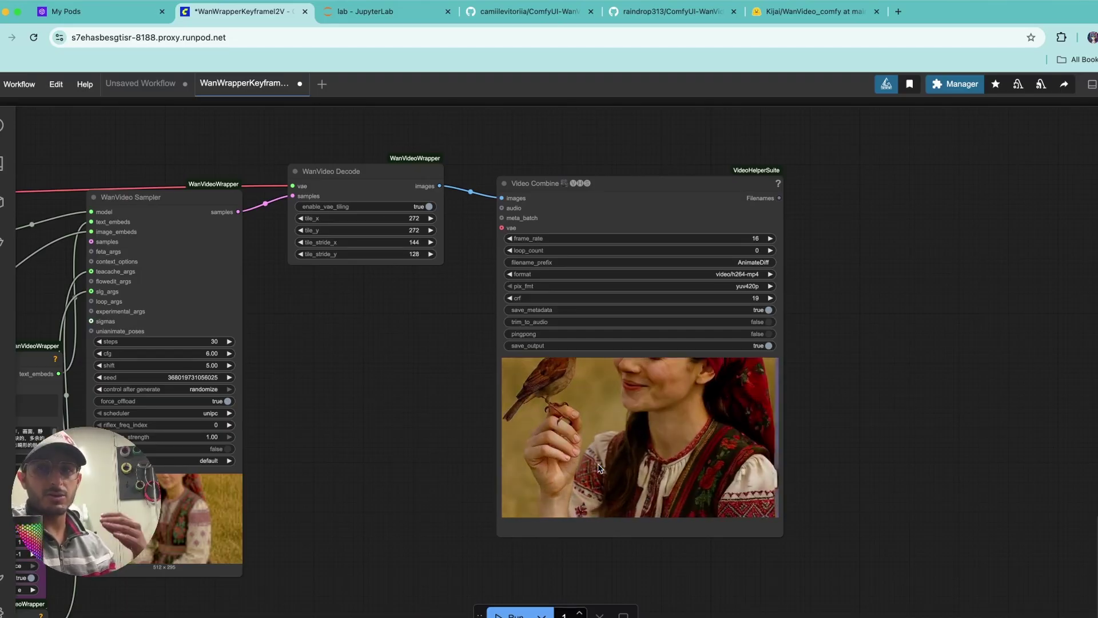
scroll(598, 468, down, 3)
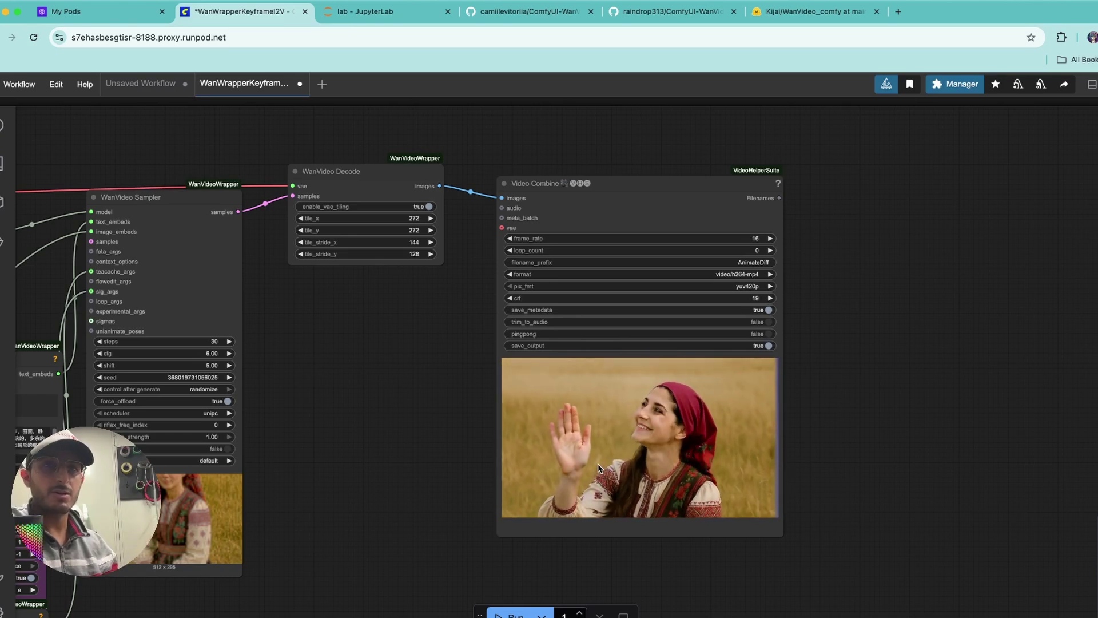
drag(405, 478, 515, 488)
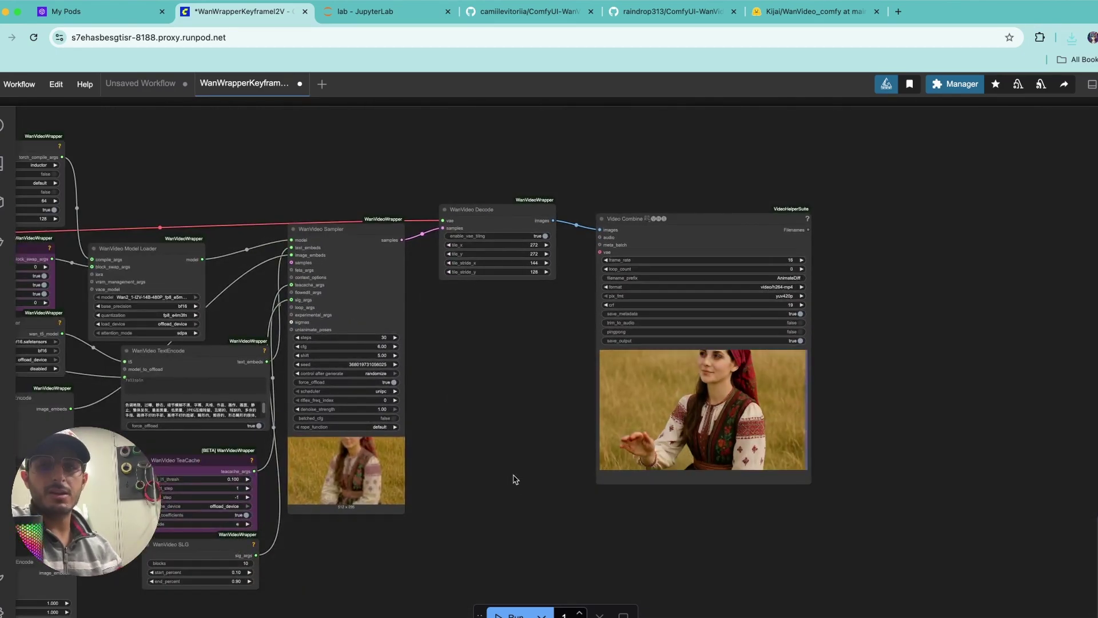
scroll(436, 429, down, 4)
Pan around the node graph while the WanVideo Sampler generates the car video.
drag(437, 429, 682, 410)
scroll(682, 410, up, 8)
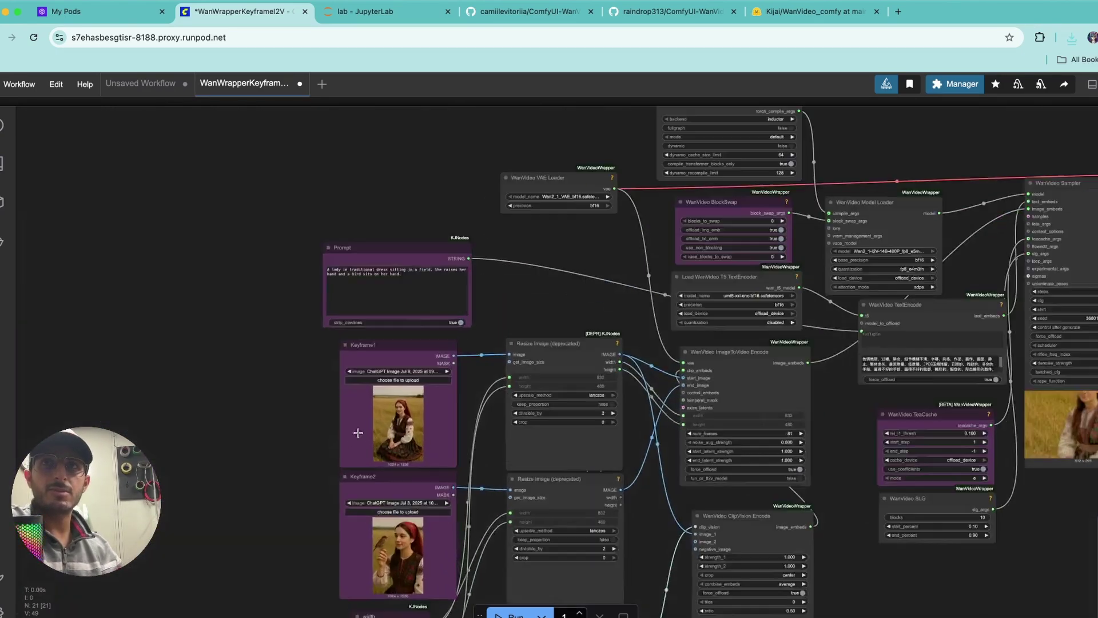
scroll(452, 445, down, 5)
drag(451, 446, 431, 456)
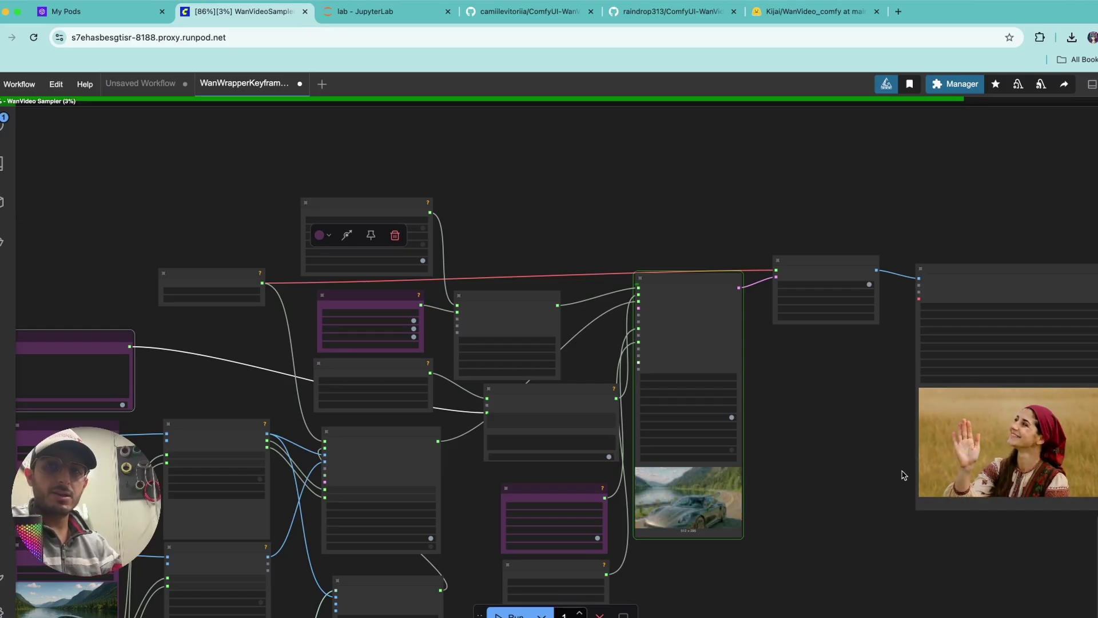
scroll(387, 313, up, 5)
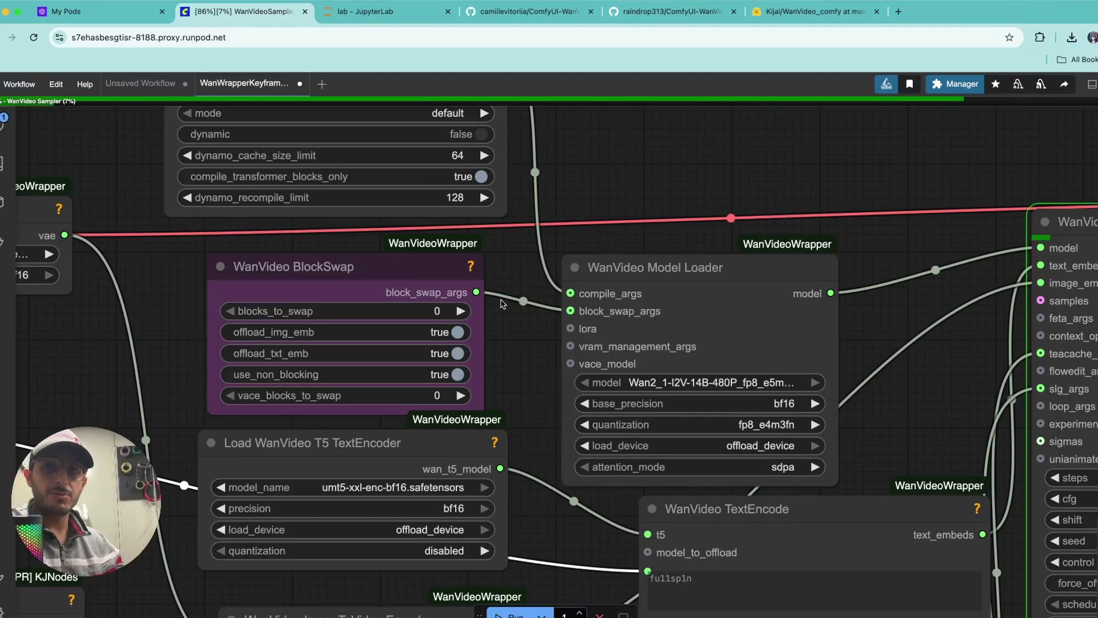
scroll(501, 303, down, 4)
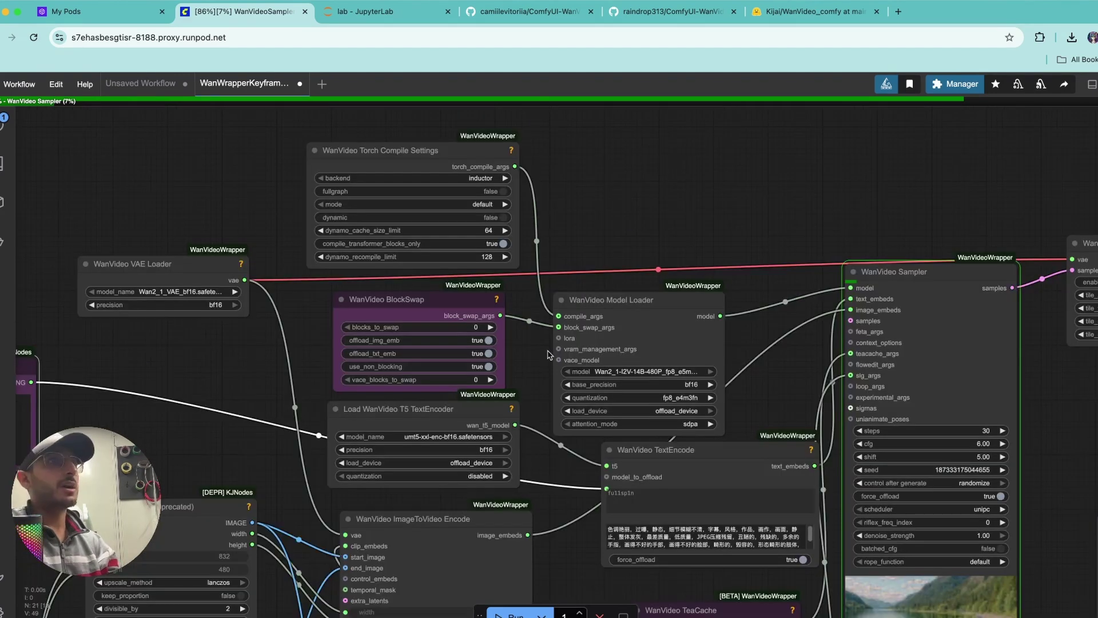
scroll(559, 389, down, 2)
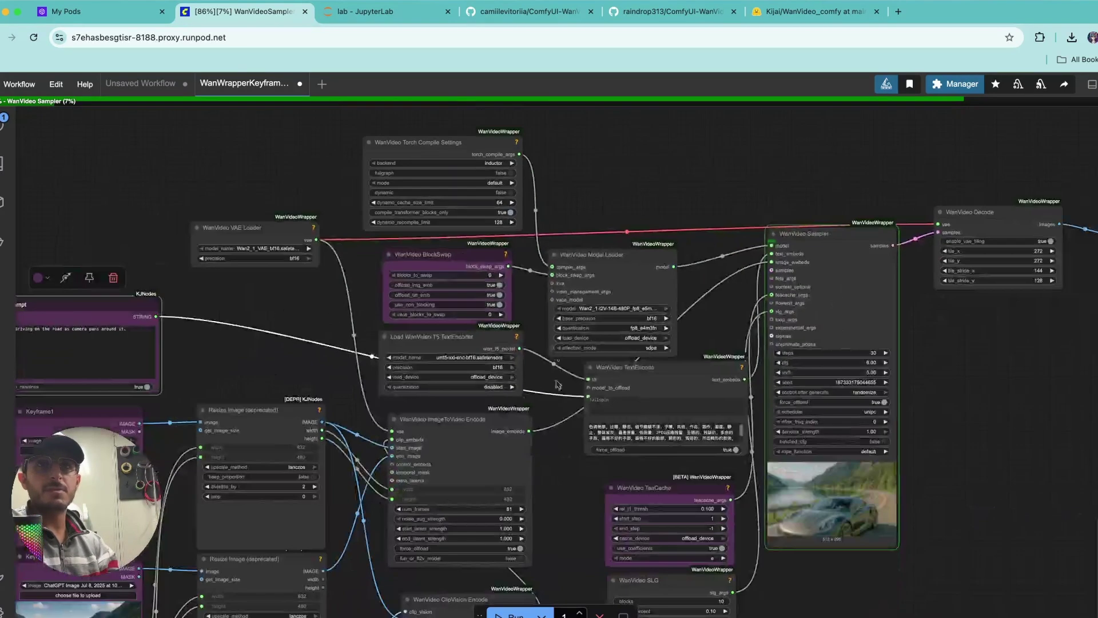
scroll(504, 352, down, 2)
scroll(504, 352, right, 5)
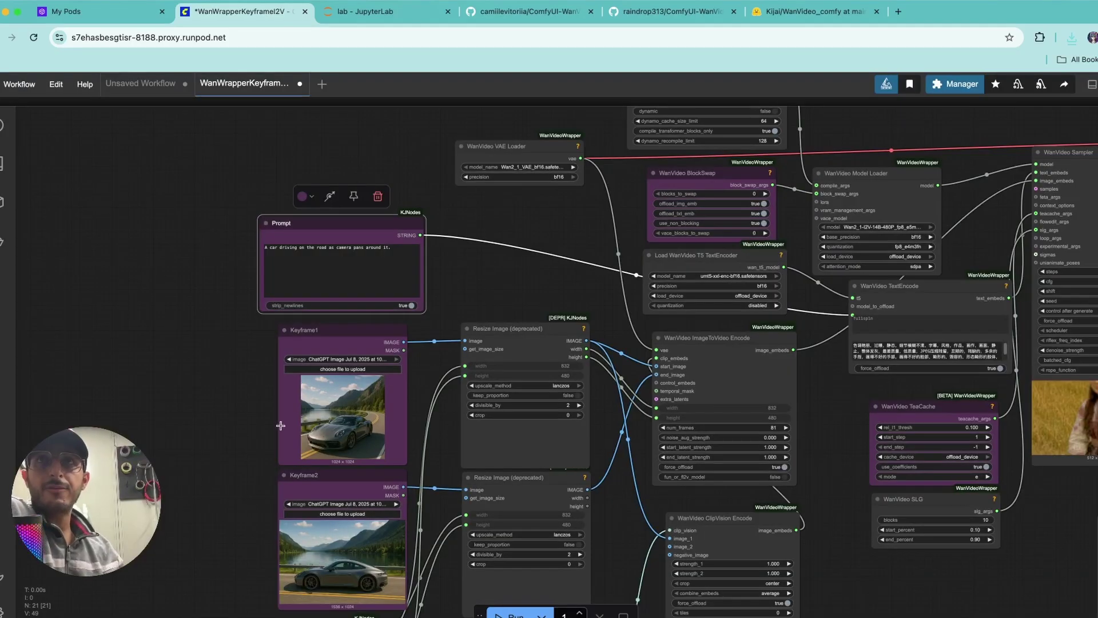
Review the finished car clip in the output preview and read the Prompt node's text.
scroll(281, 425, up, 3)
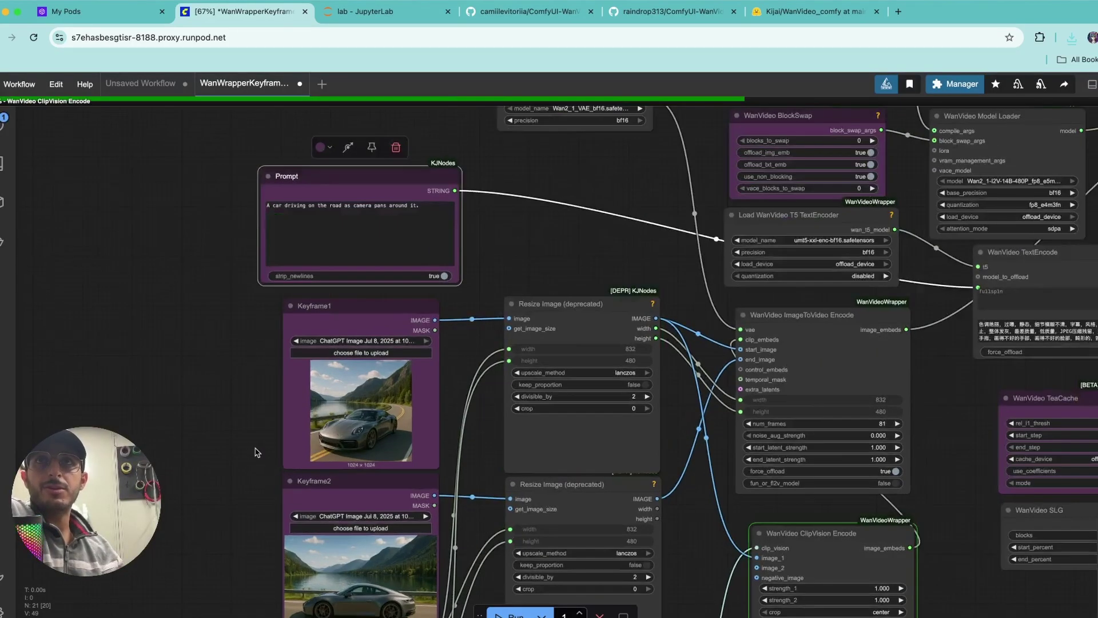
scroll(289, 400, down, 2)
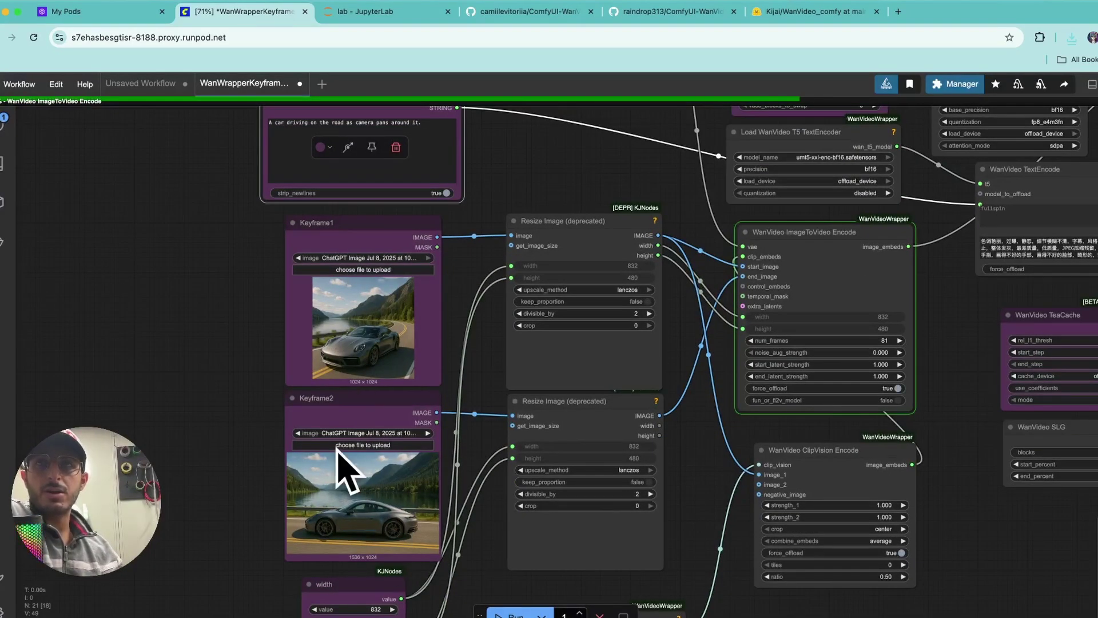
drag(164, 292, 181, 406)
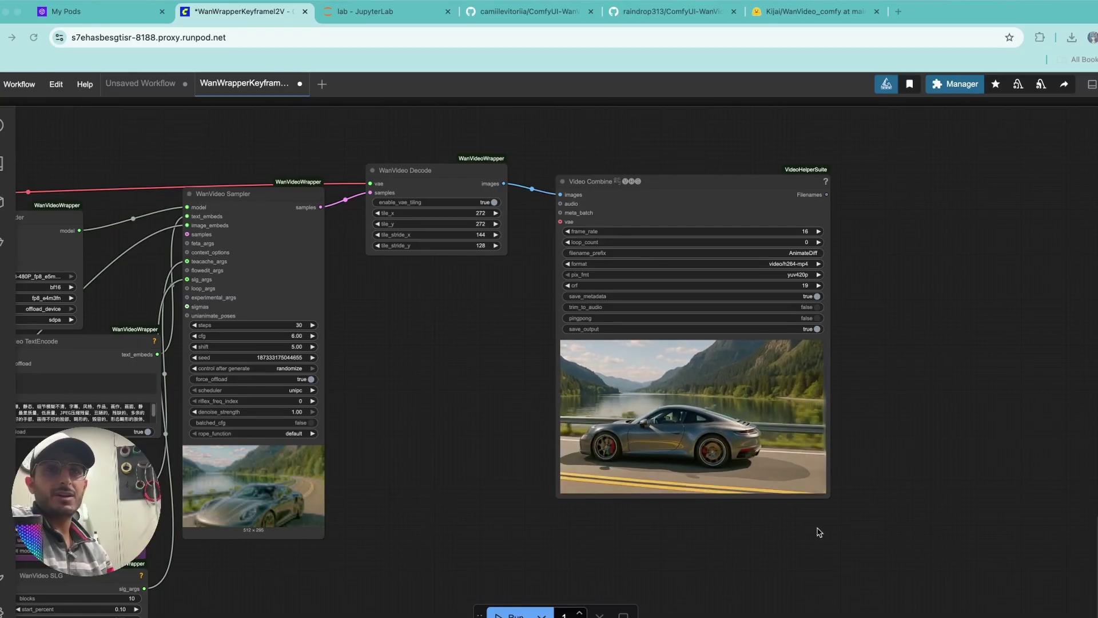
scroll(727, 443, up, 2)
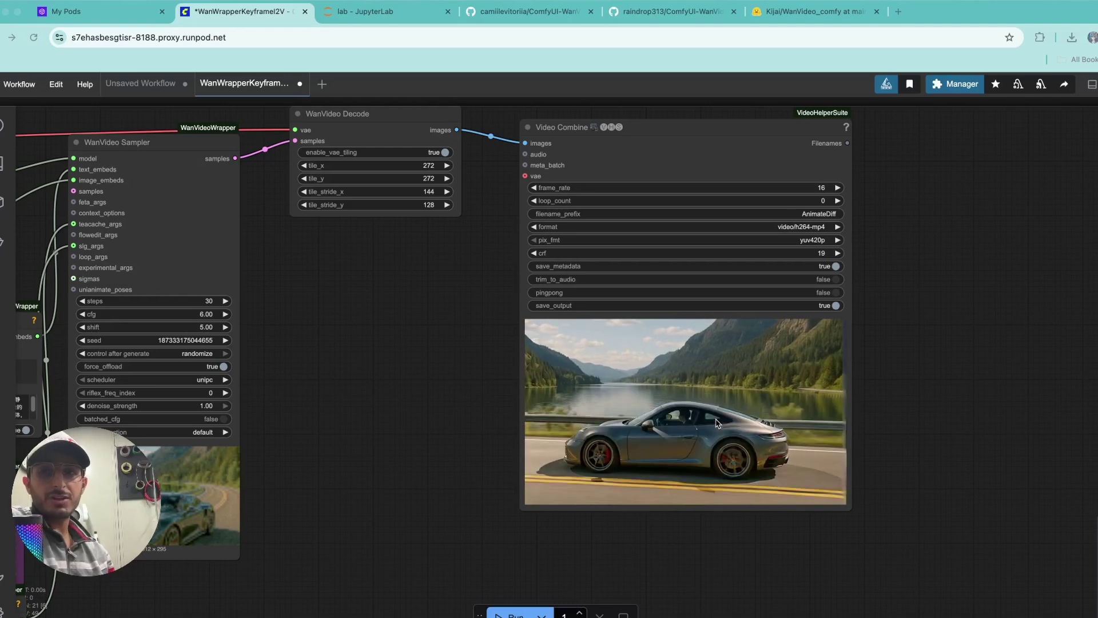
scroll(692, 424, down, 3)
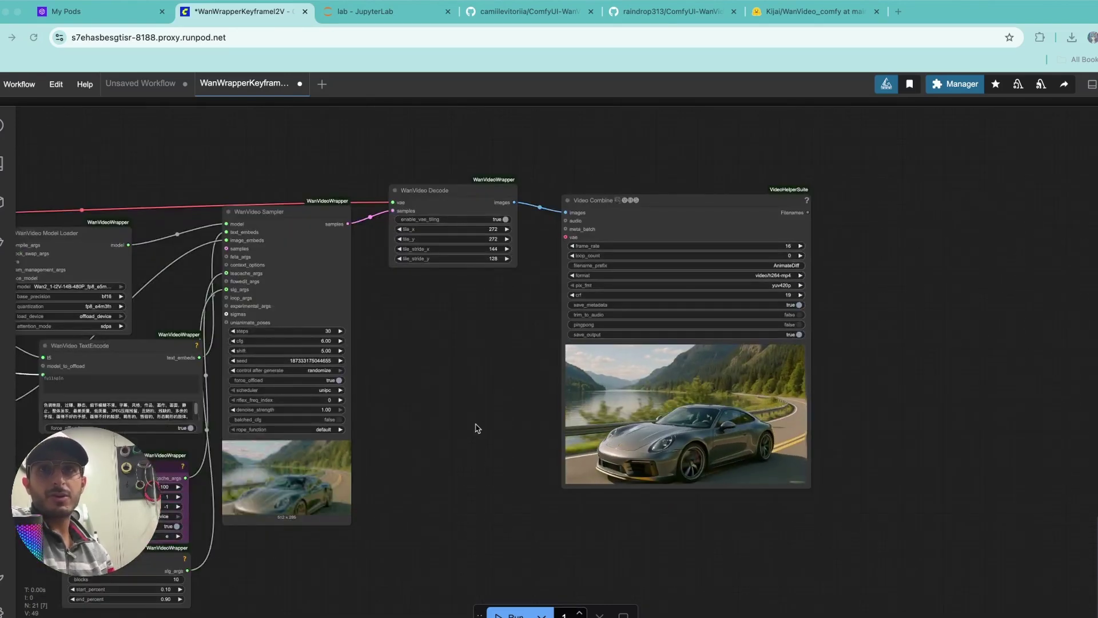
drag(475, 429, 839, 472)
drag(164, 367, 522, 373)
click(320, 350)
scroll(303, 346, up, 7)
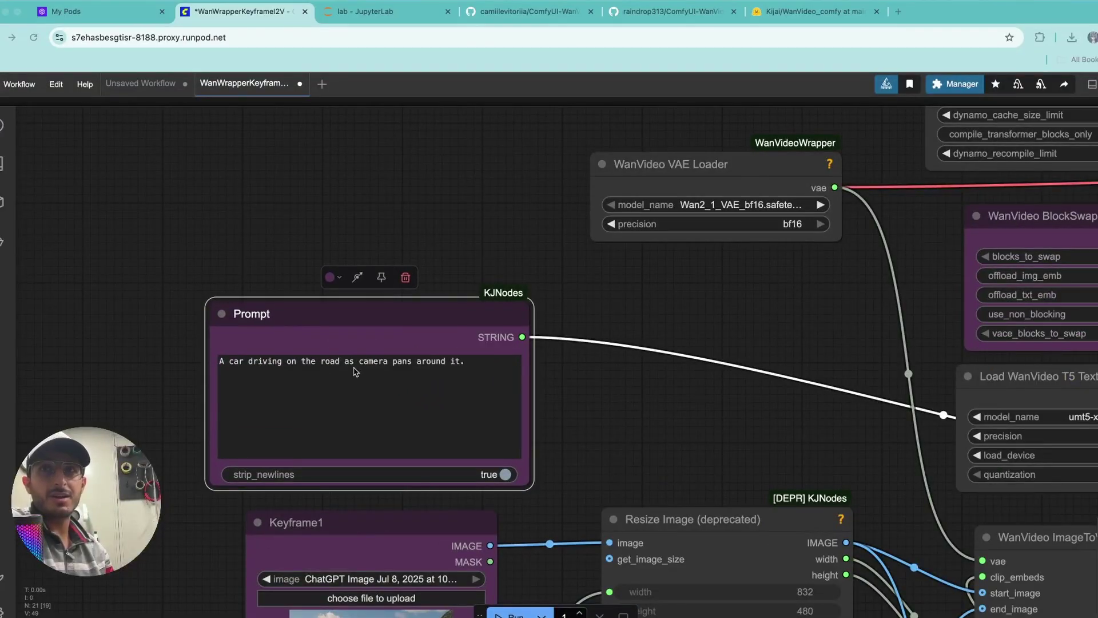
Highlight the second run's 715.53-second time in the JupyterLab log, then return to ComfyUI.
key(ctrl+Tab)
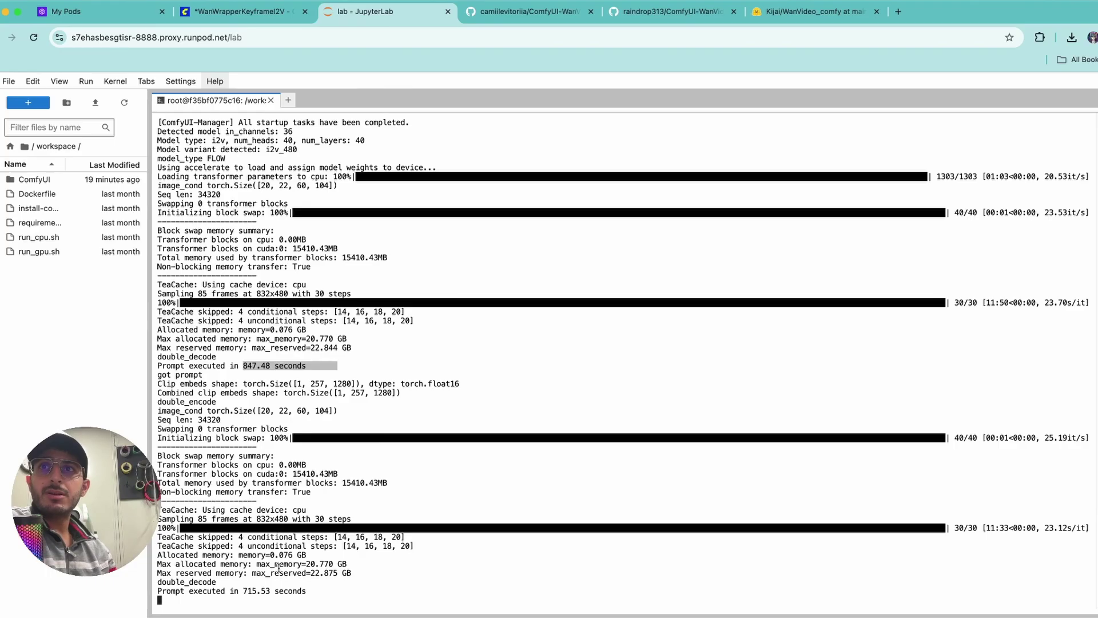
drag(243, 594, 342, 592)
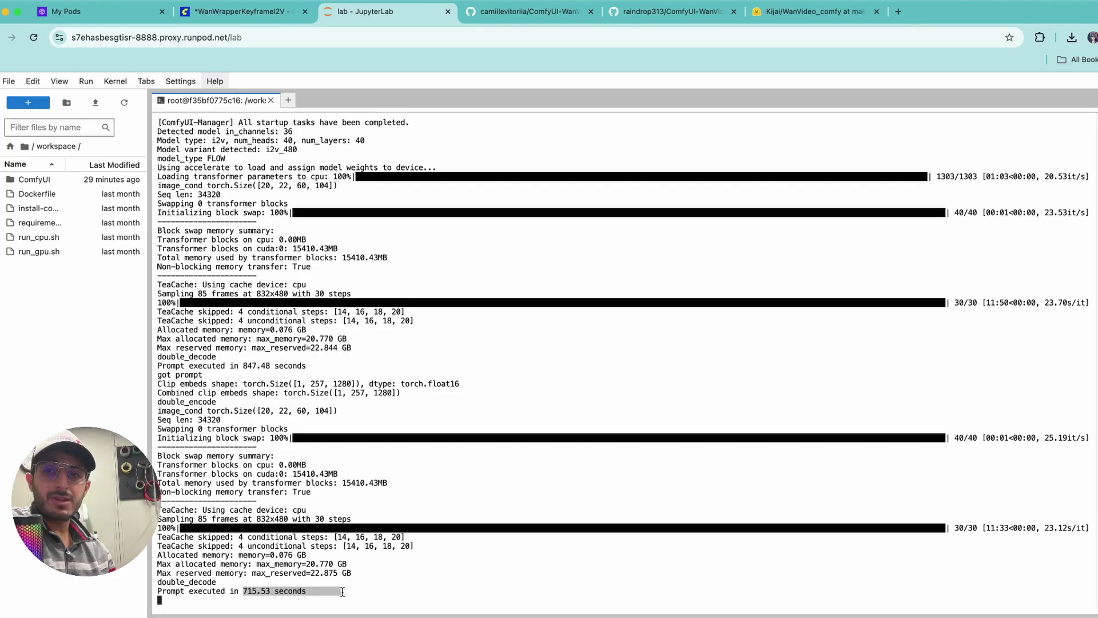
click(225, 8)
scroll(348, 154, up, 5)
Pan the canvas to bring the Prompt node into view.
scroll(547, 342, down, 3)
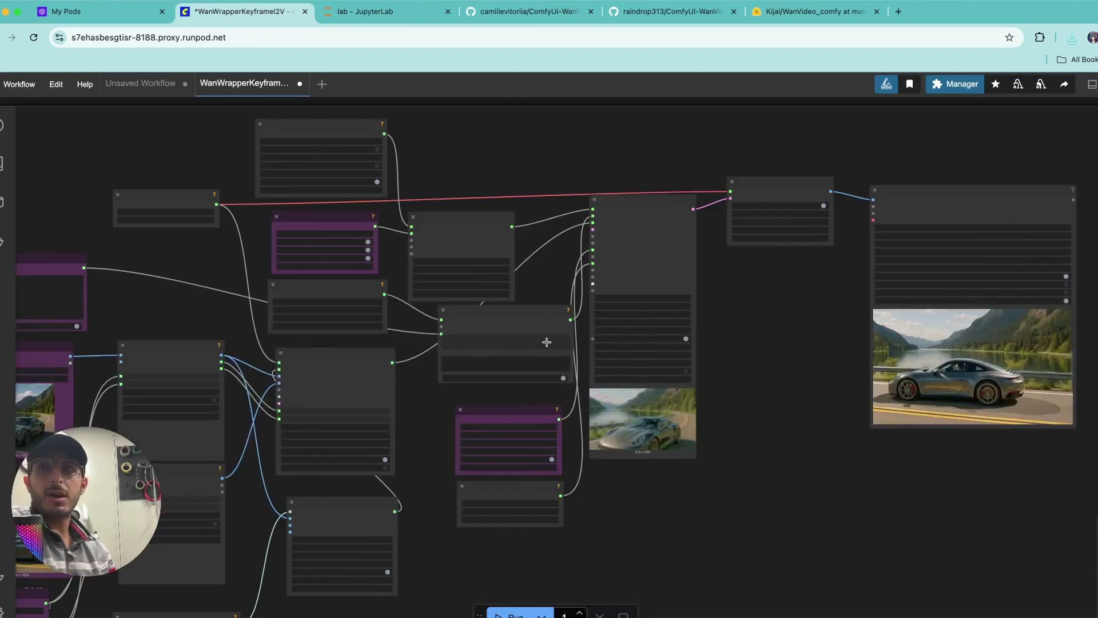
scroll(547, 342, up, 5)
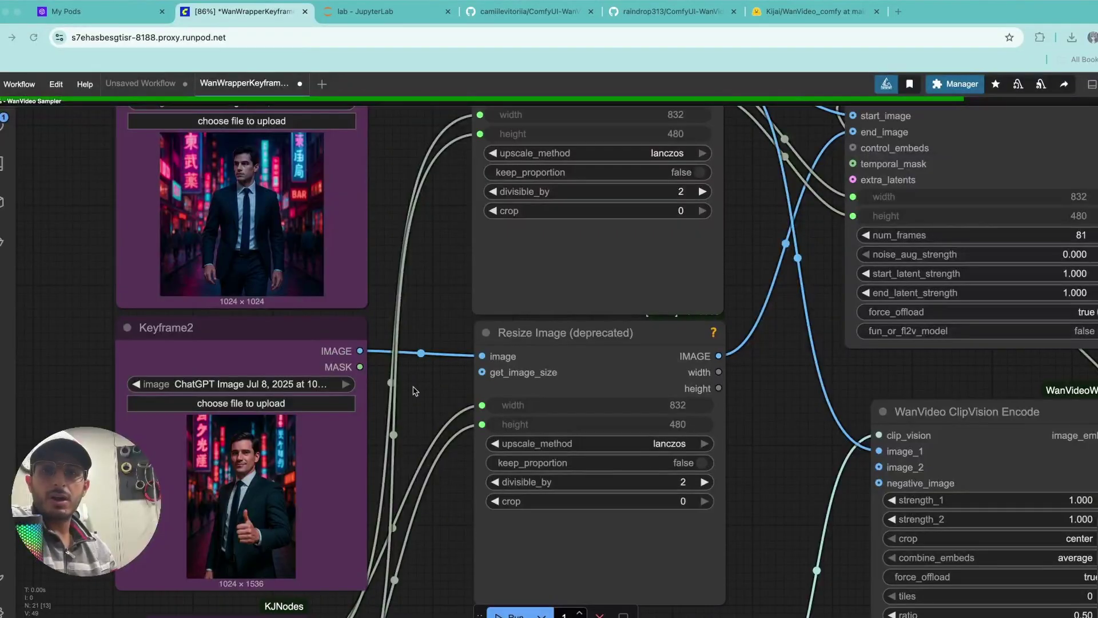
scroll(415, 391, down, 3)
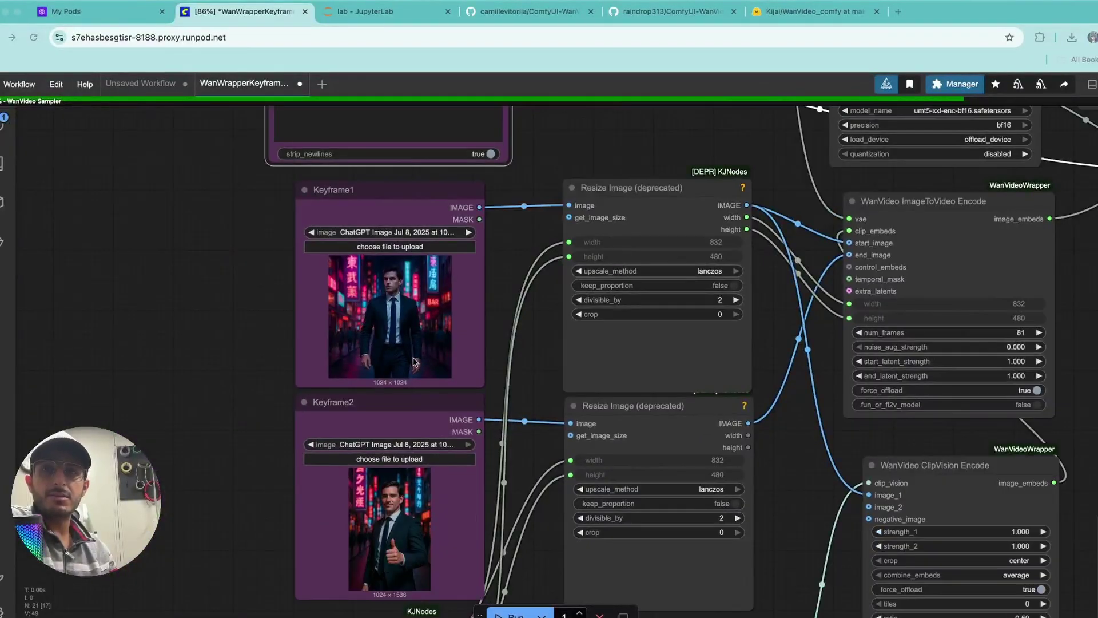
drag(260, 282, 159, 459)
Zoom and pan to bring Keyframe1 and the resize nodes into view.
scroll(215, 306, up, 2)
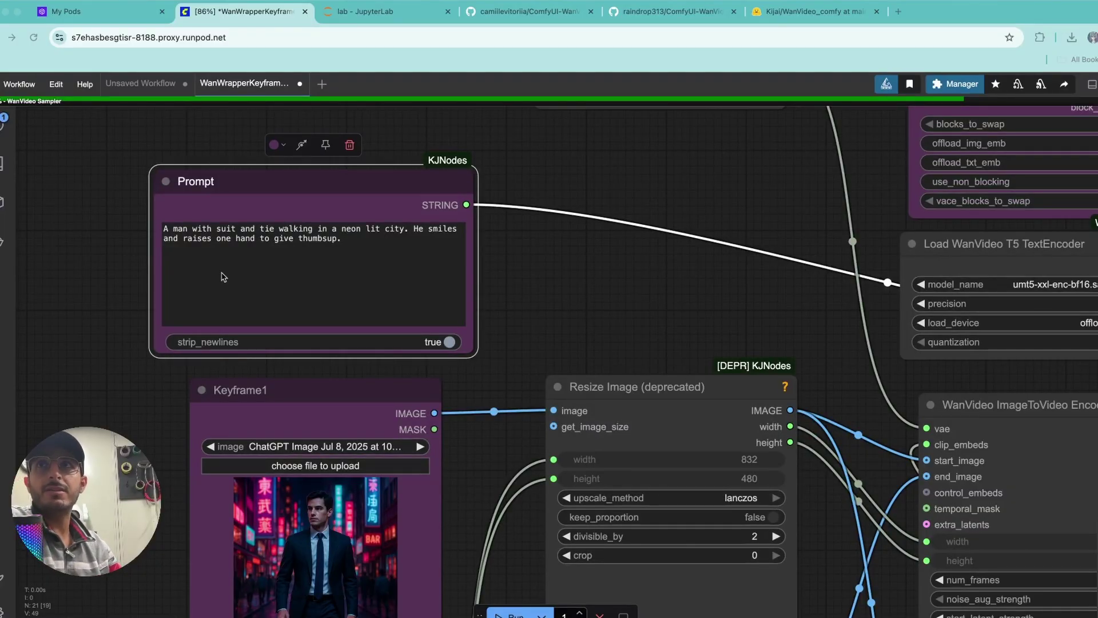
scroll(397, 358, down, 10)
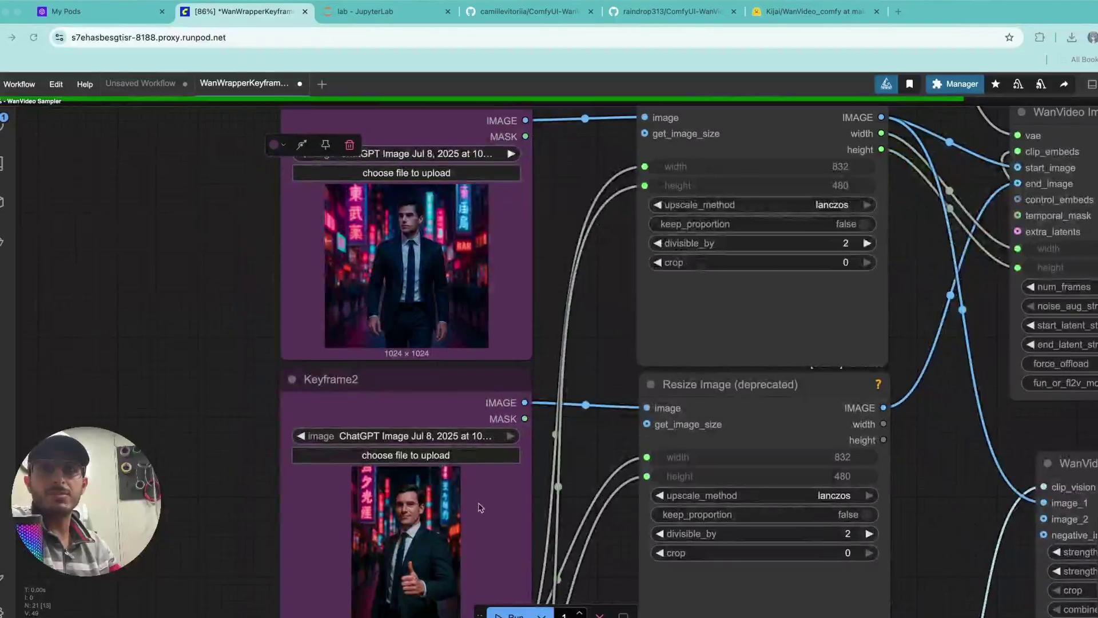
scroll(404, 412, up, 5)
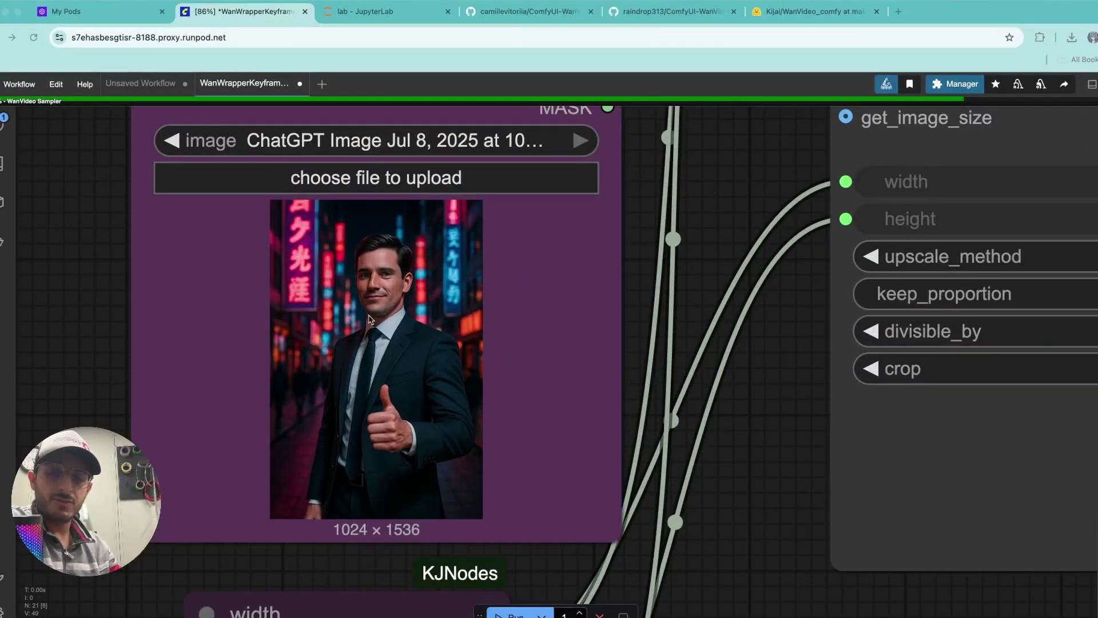
scroll(378, 331, down, 6)
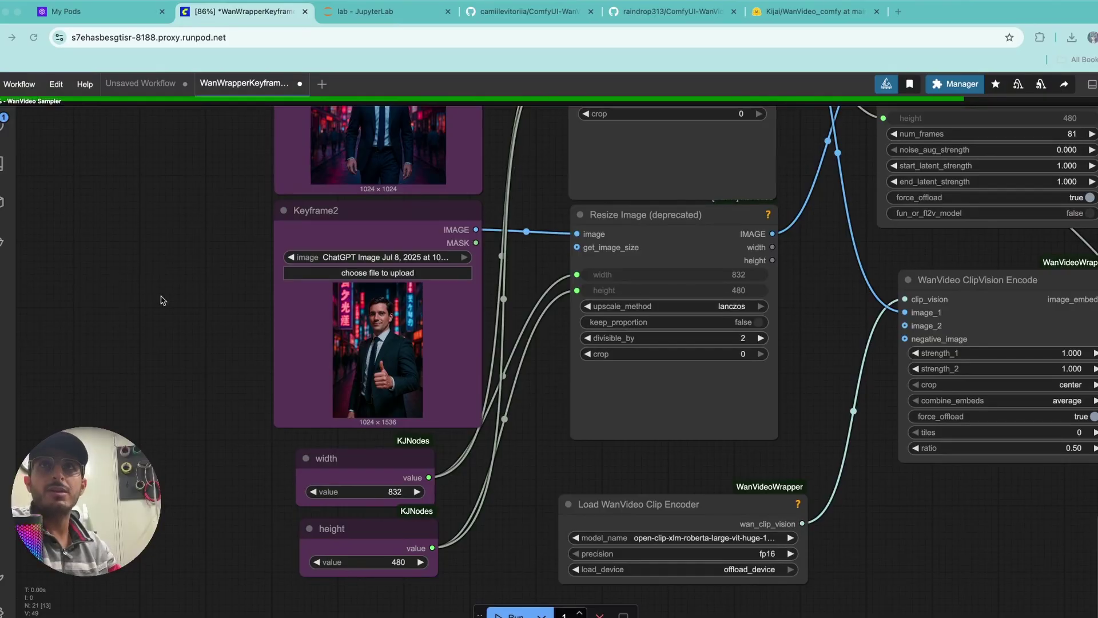
drag(163, 300, 122, 413)
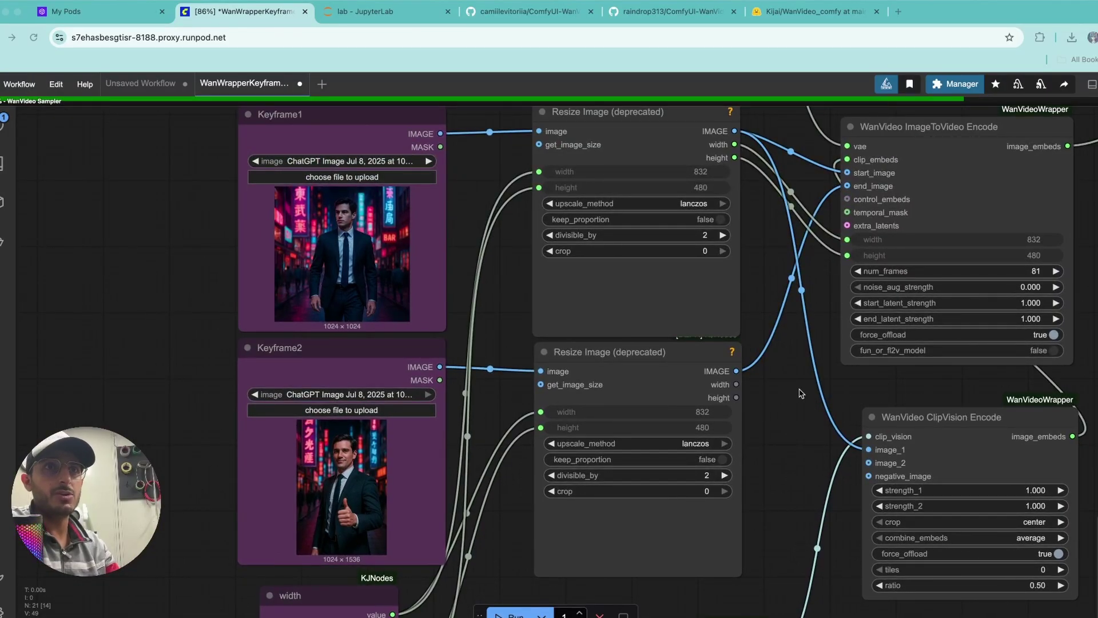
scroll(801, 393, down, 10)
Move the Video Combine output node to the canvas centre and enlarge its preview.
scroll(433, 514, up, 3)
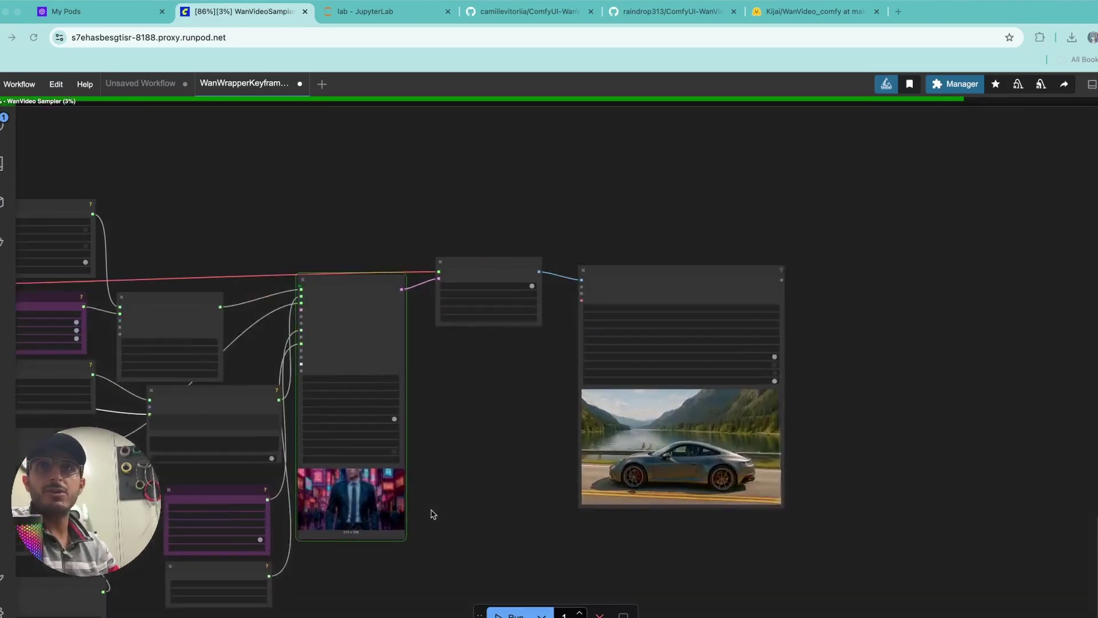
scroll(433, 514, up, 2)
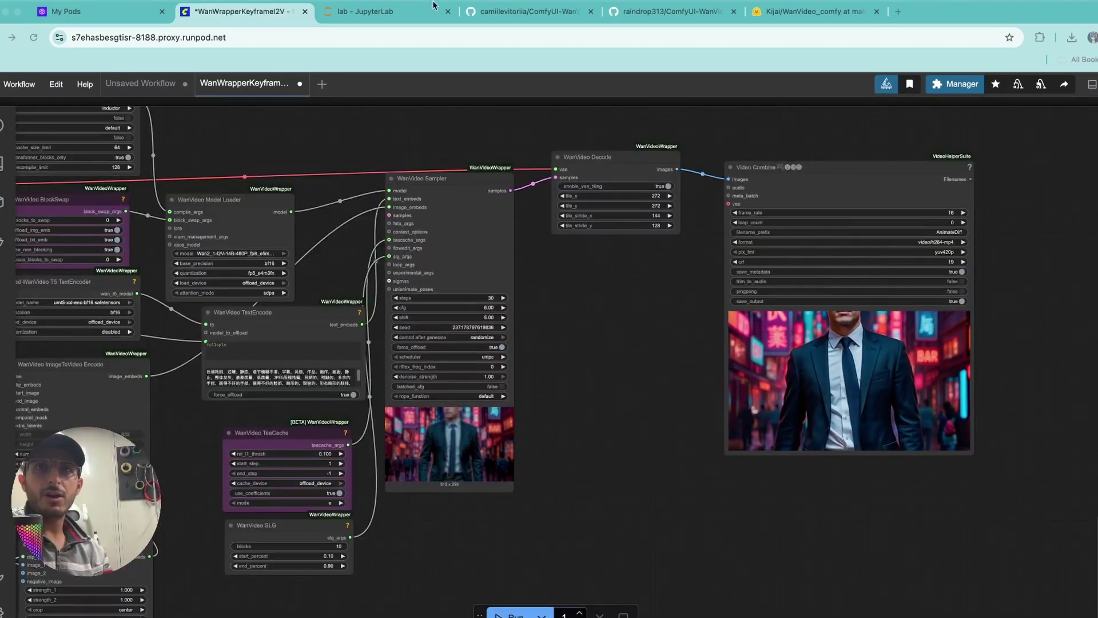
drag(706, 480, 503, 461)
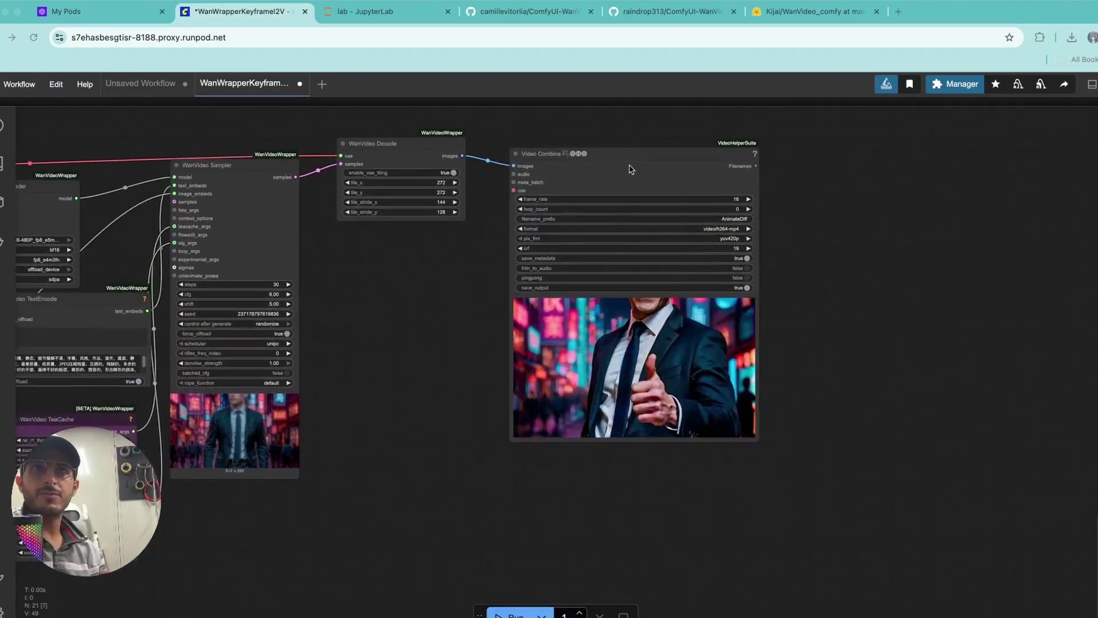
drag(625, 160, 444, 175)
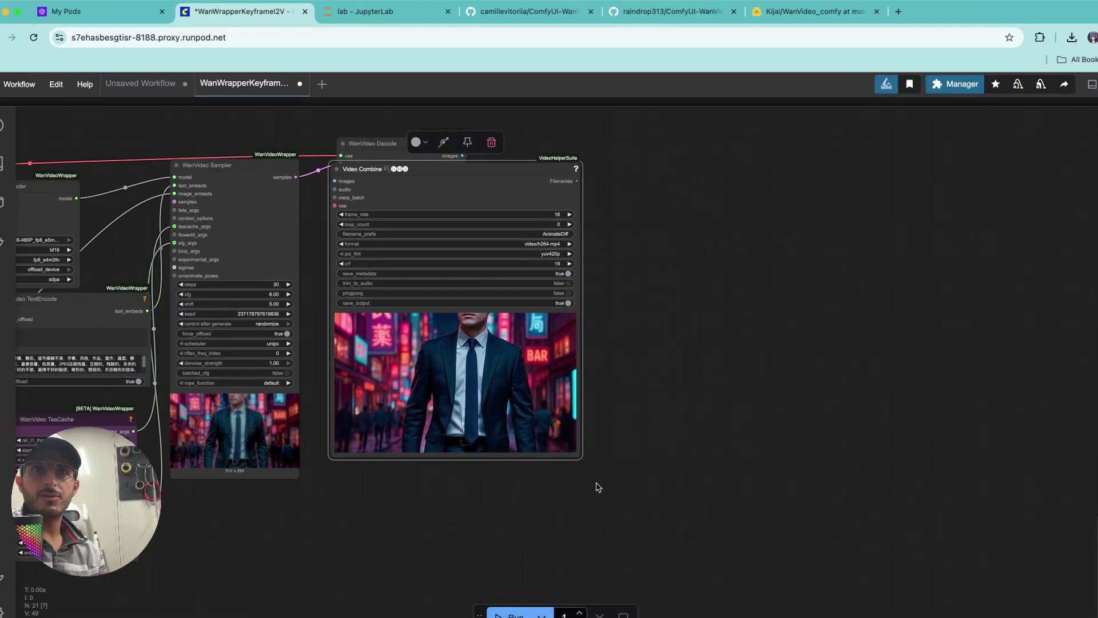
drag(580, 455, 633, 540)
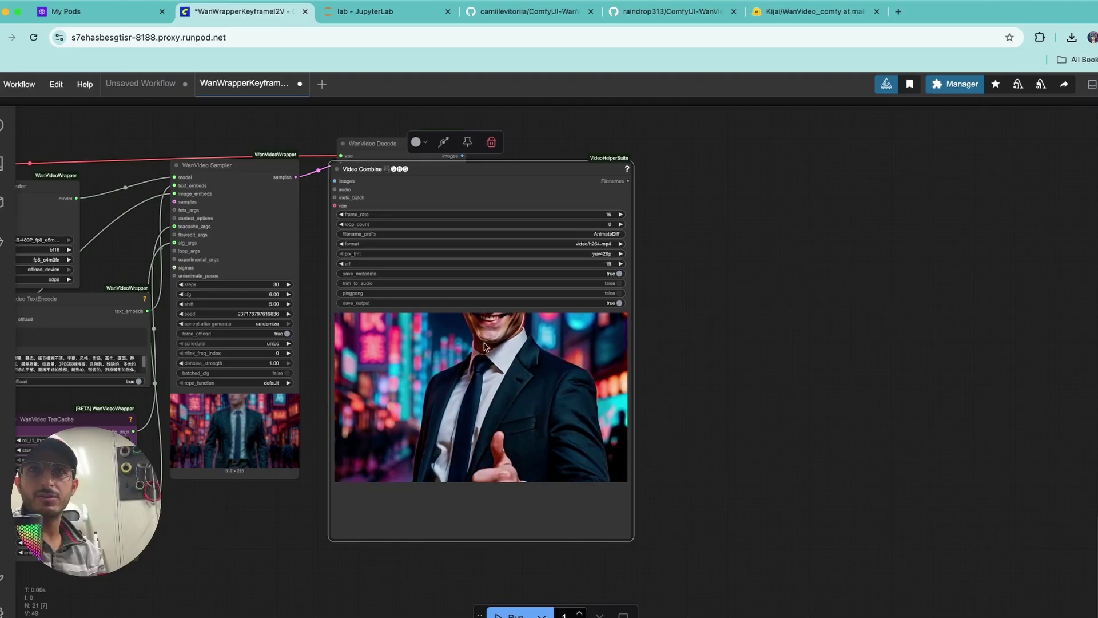
Check the width and height nodes, then centre the thumbs-up video preview on screen.
scroll(332, 363, down, 5)
scroll(285, 466, up, 6)
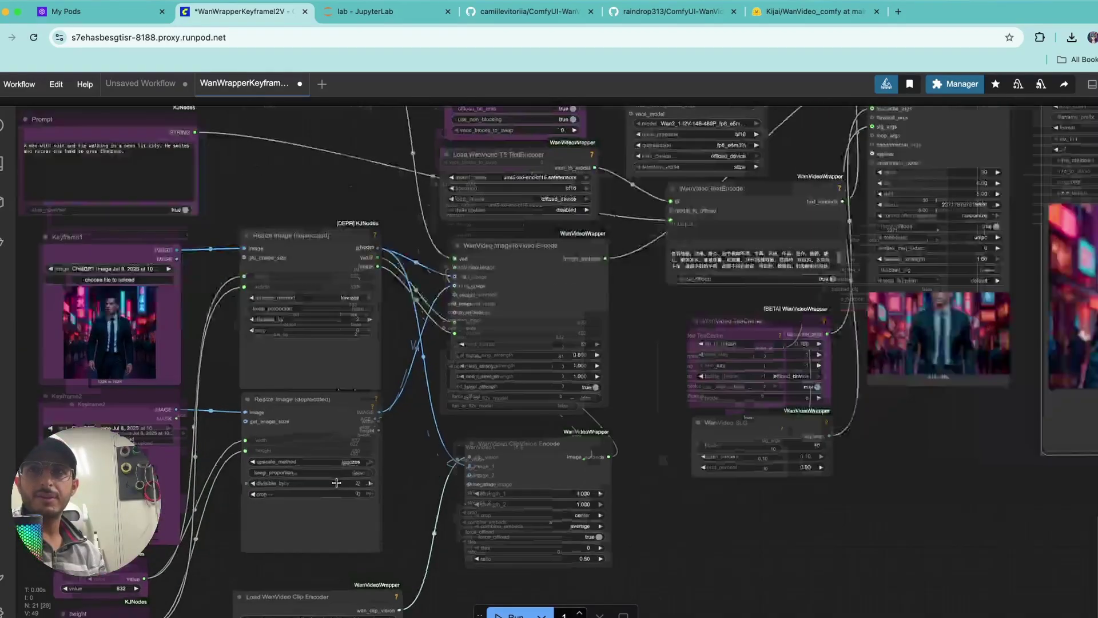
scroll(365, 435, down, 3)
drag(177, 448, 362, 380)
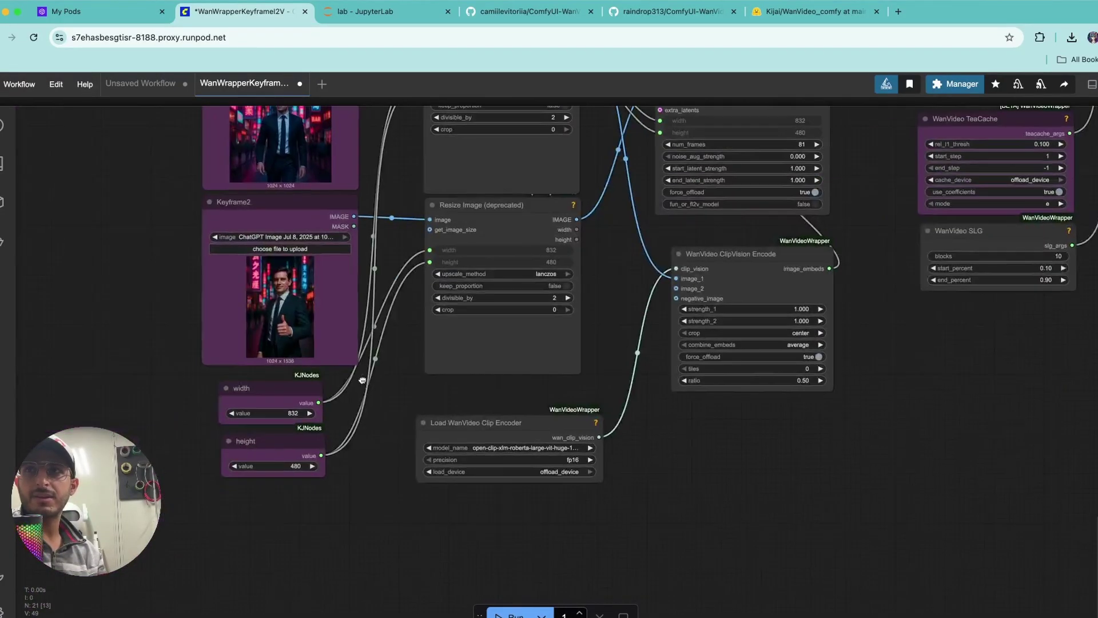
scroll(274, 466, down, 5)
scroll(633, 422, up, 2)
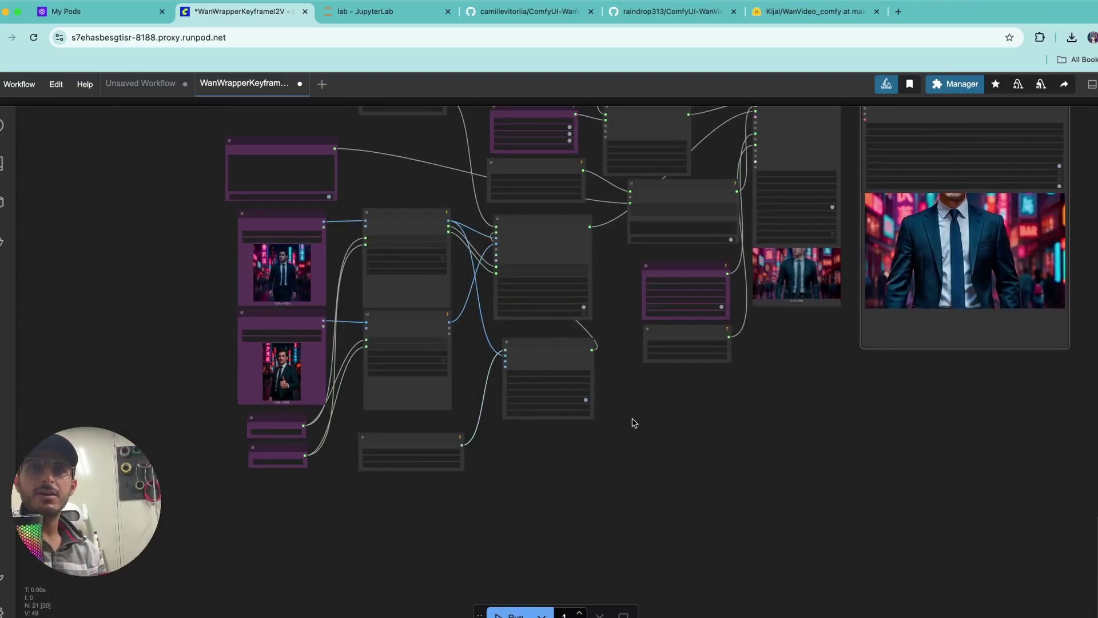
scroll(306, 490, up, 1)
drag(577, 481, 389, 554)
Zoom out to see the whole graph together with the video output.
scroll(389, 554, up, 2)
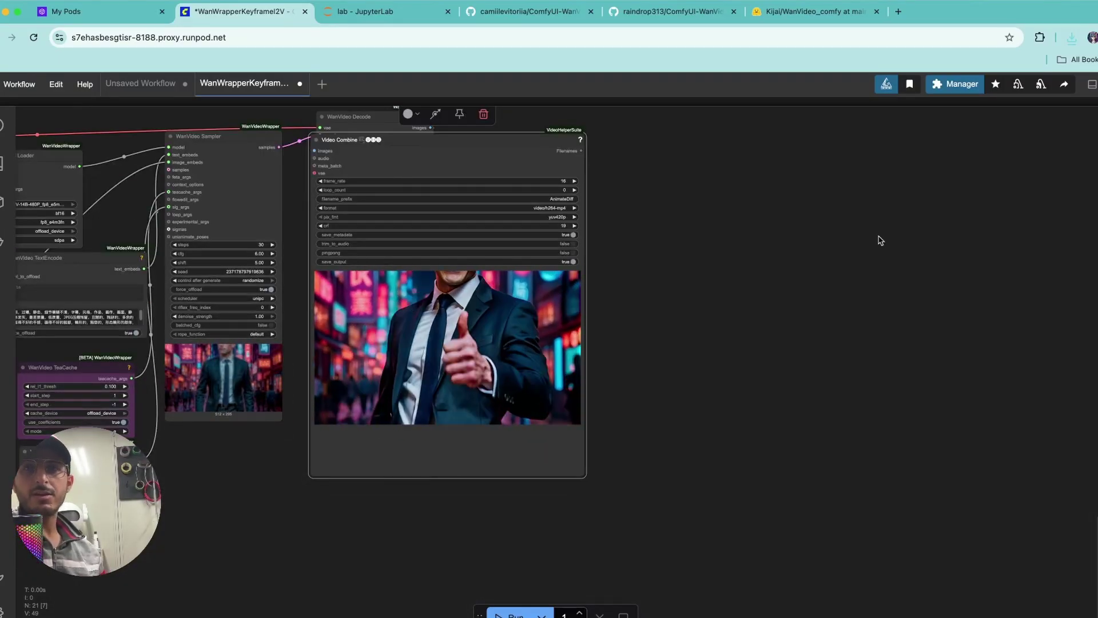
scroll(654, 321, down, 4)
drag(376, 335, 721, 358)
scroll(422, 436, up, 1)
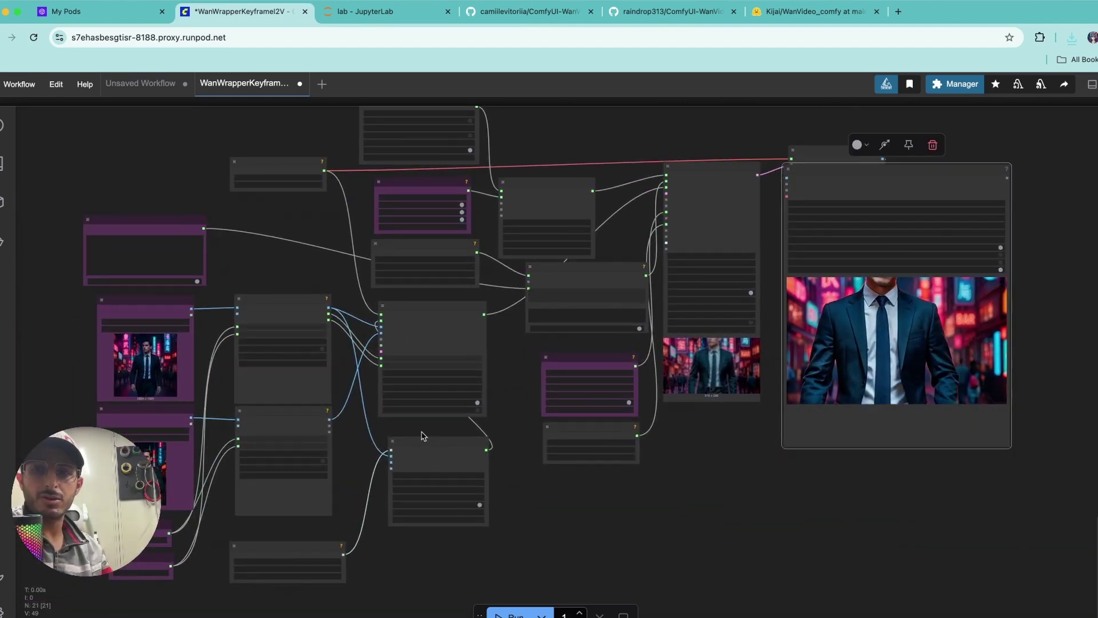
scroll(480, 438, up, 2)
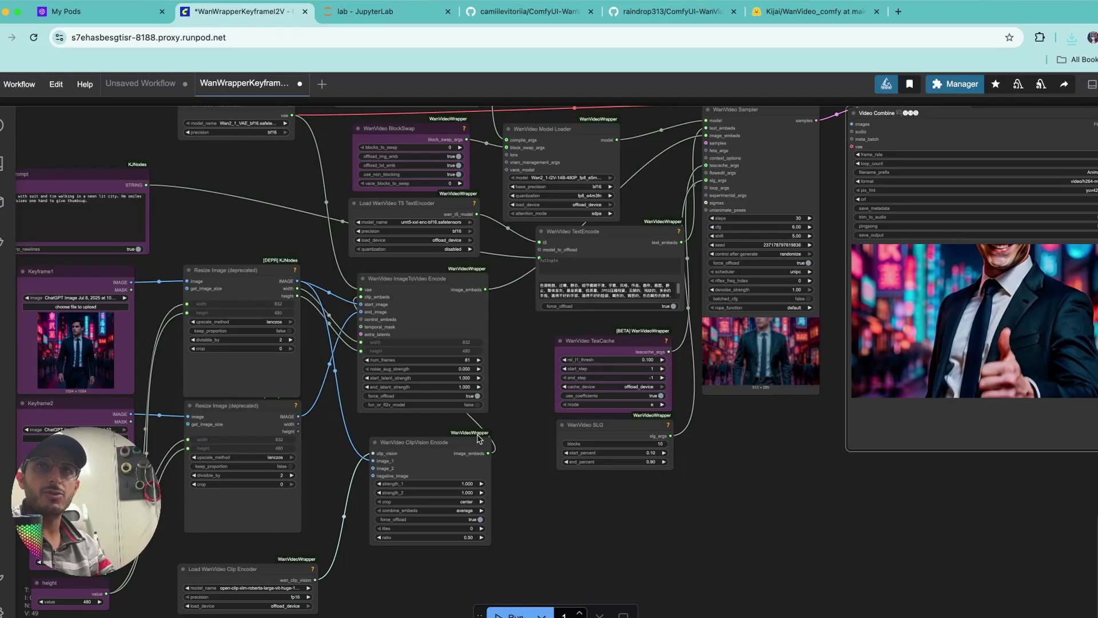
Browse the Wan model file list in the Kijai/WanVideo_comfy Hugging Face repository.
click(792, 15)
scroll(515, 313, down, 10)
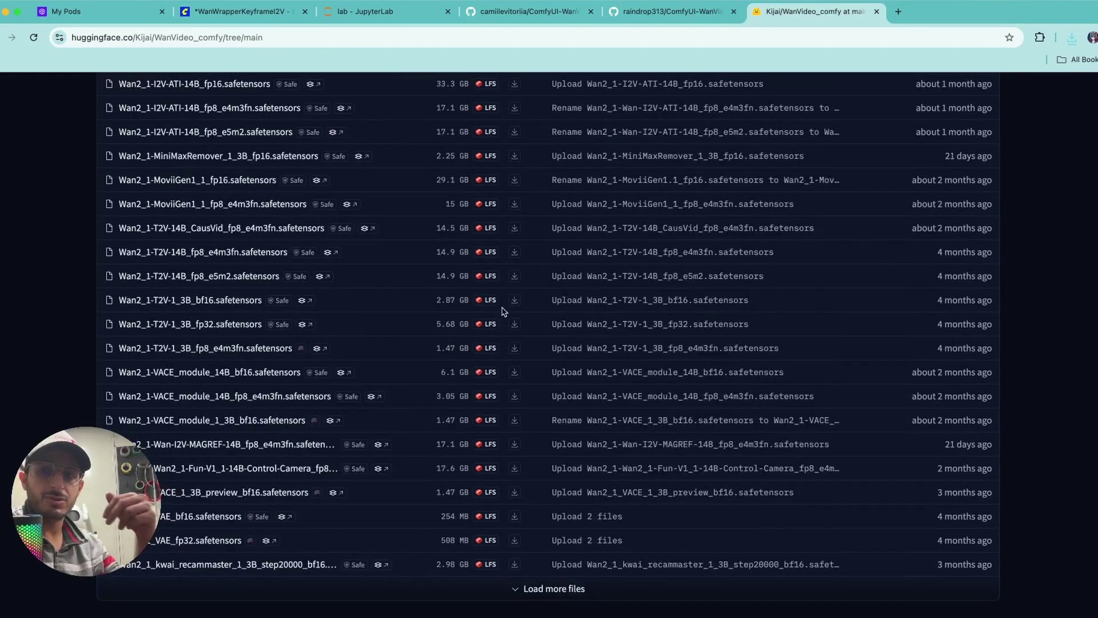
scroll(503, 312, up, 5)
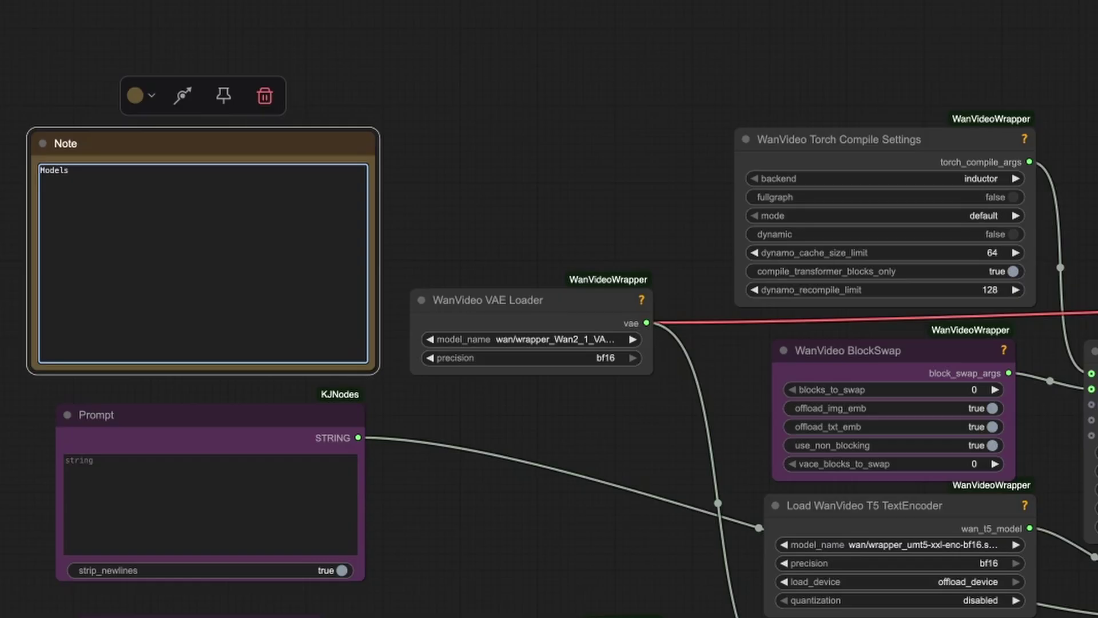
Delete the stray characters after 'Models' so the note heading reads 'Models:'.
key(BackSpace)
key(BackSpace)
key(Escape)
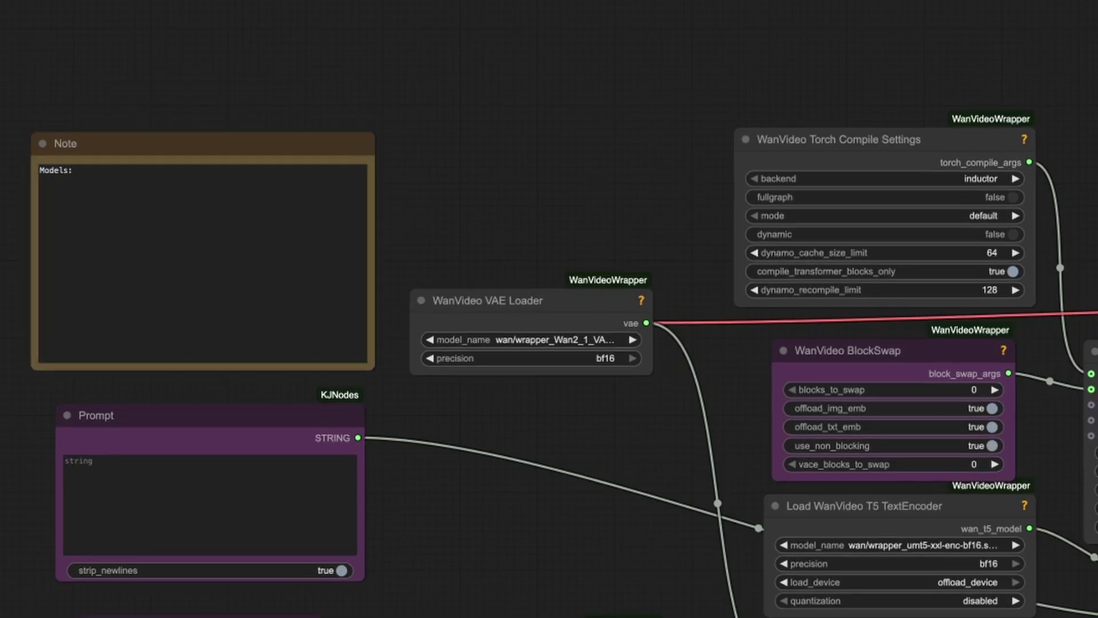